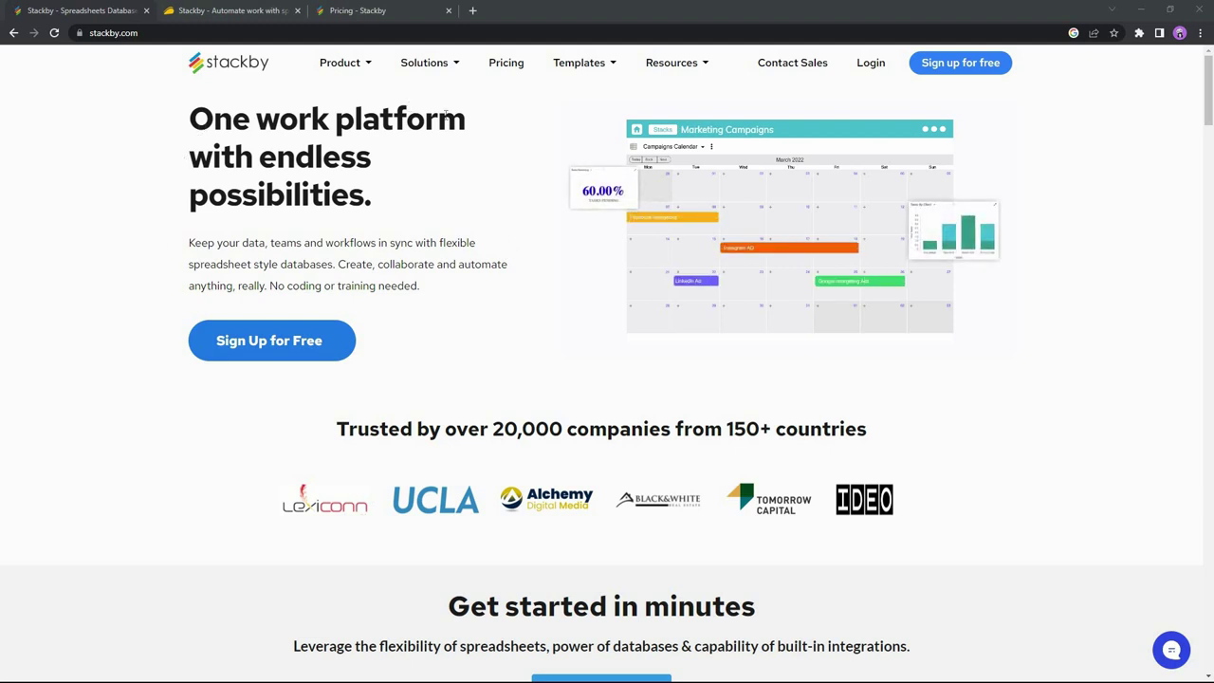
Read the top of the AppSumo Stackby deal page, highlighting the 'One work platform' heading
drag(454, 112, 190, 119)
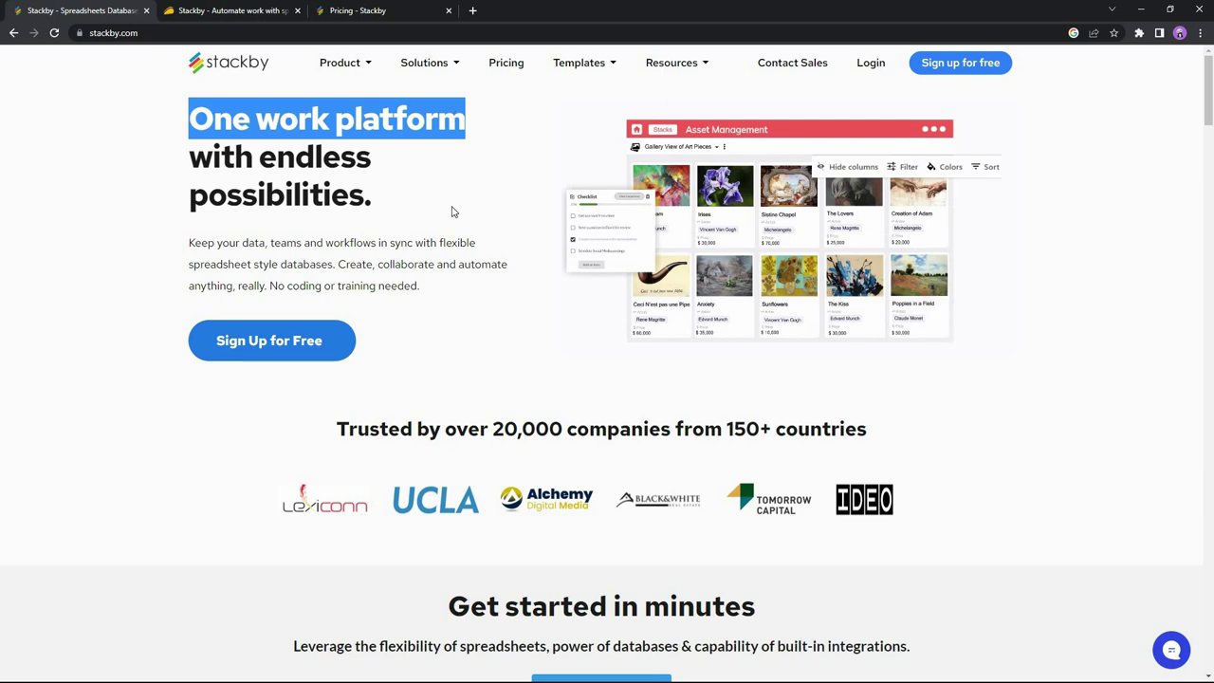
click(1088, 276)
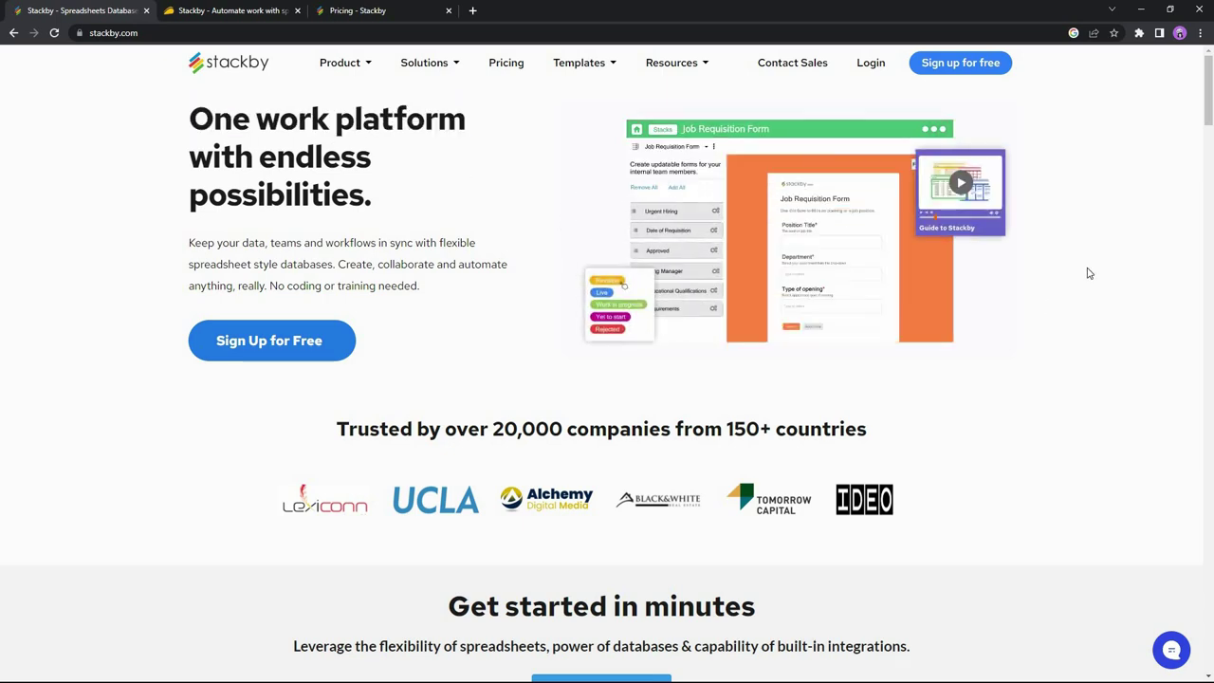
scroll(1086, 287, down, 2)
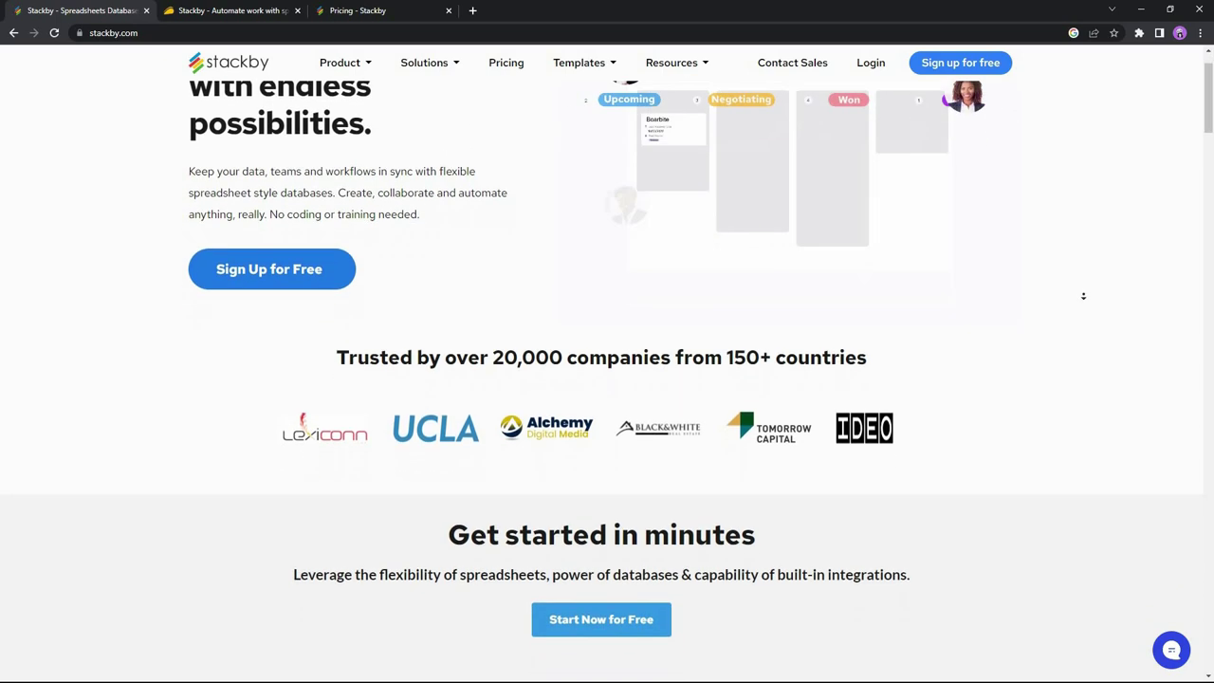
scroll(1083, 296, down, 3)
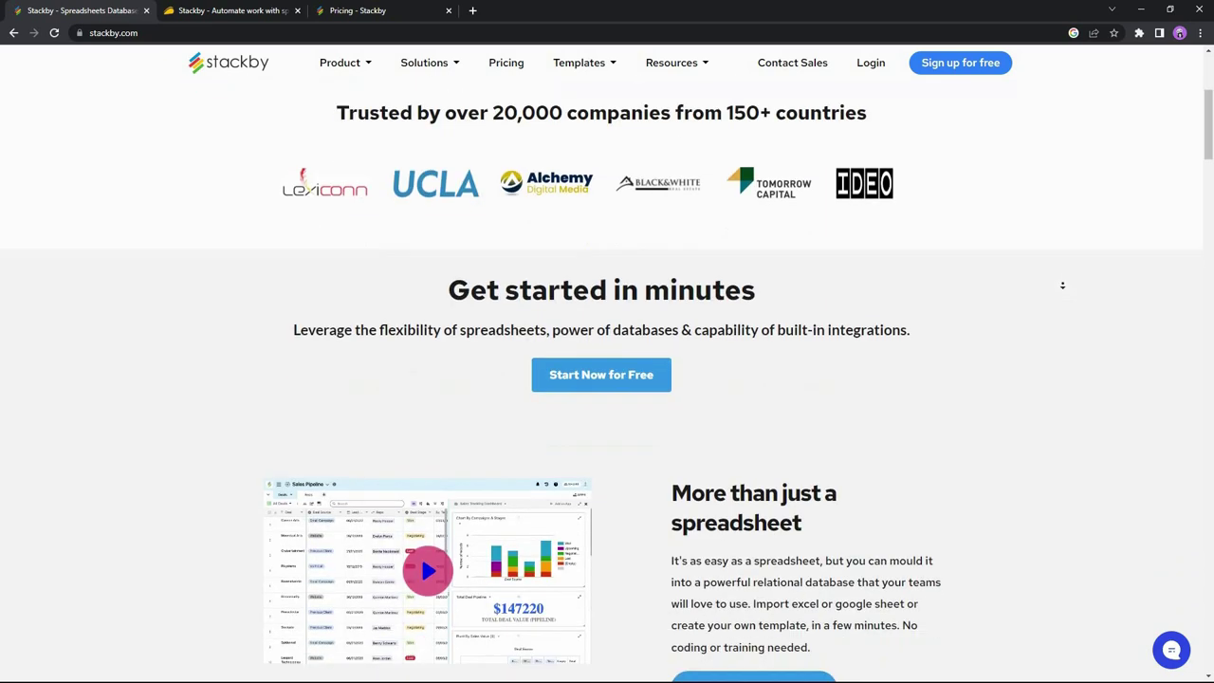
scroll(1063, 284, down, 2)
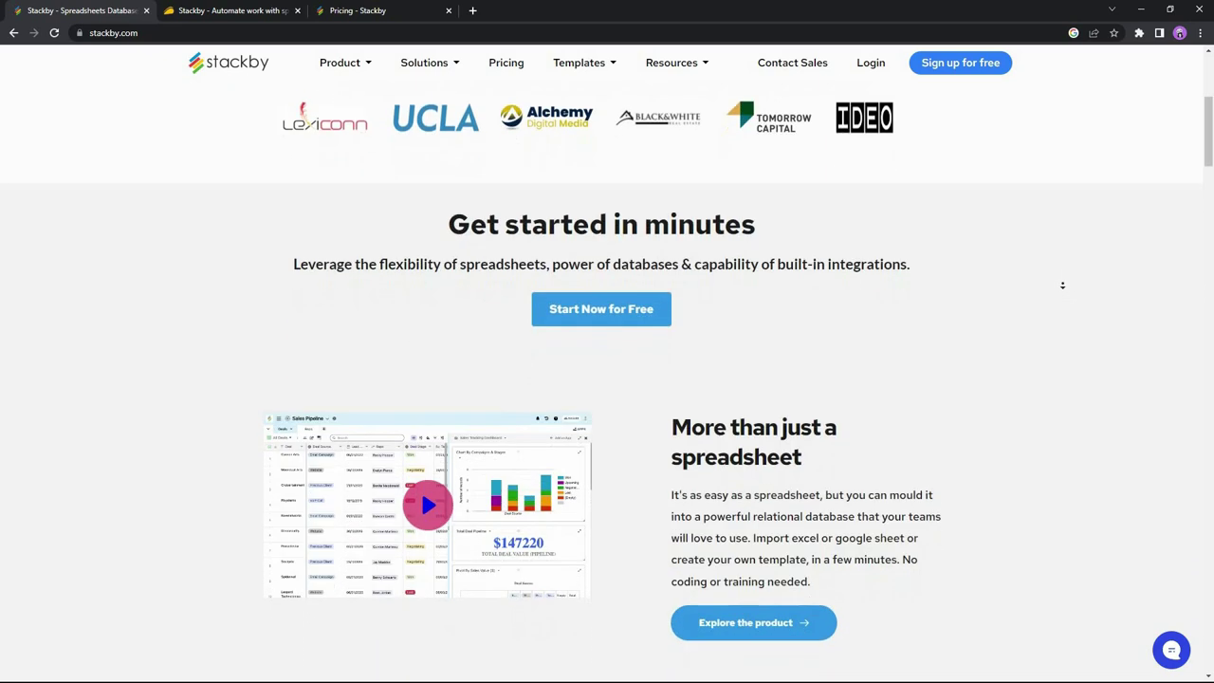
scroll(1057, 276, down, 2)
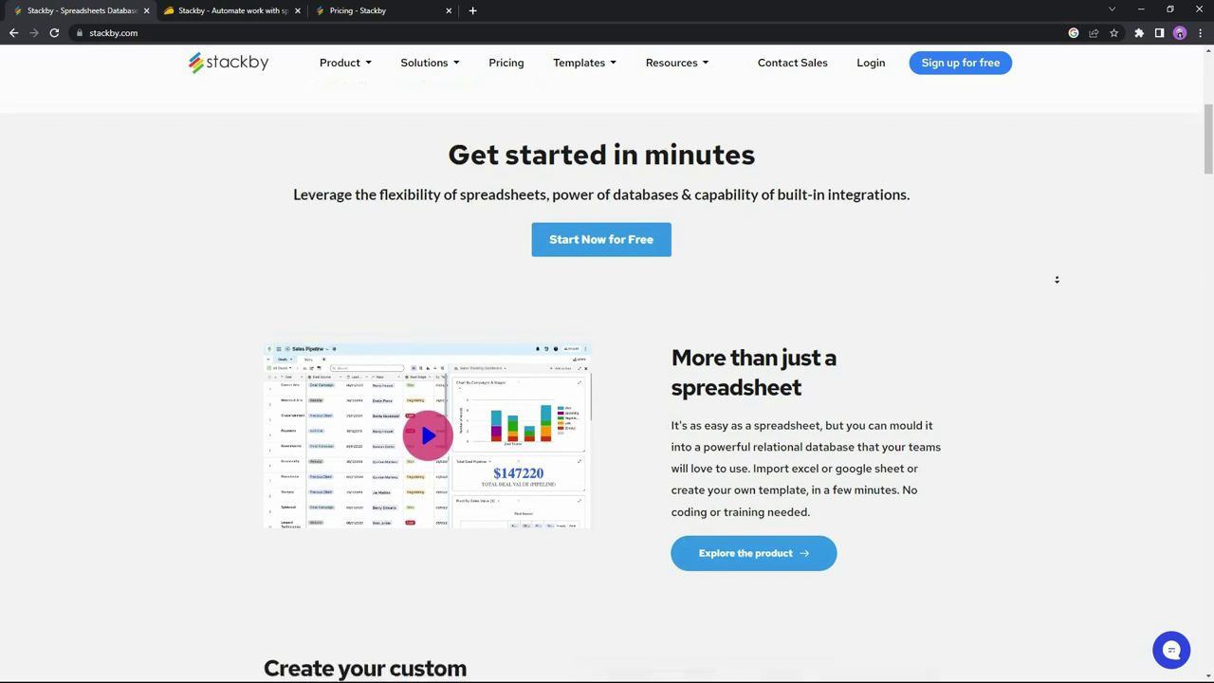
scroll(1067, 296, down, 2)
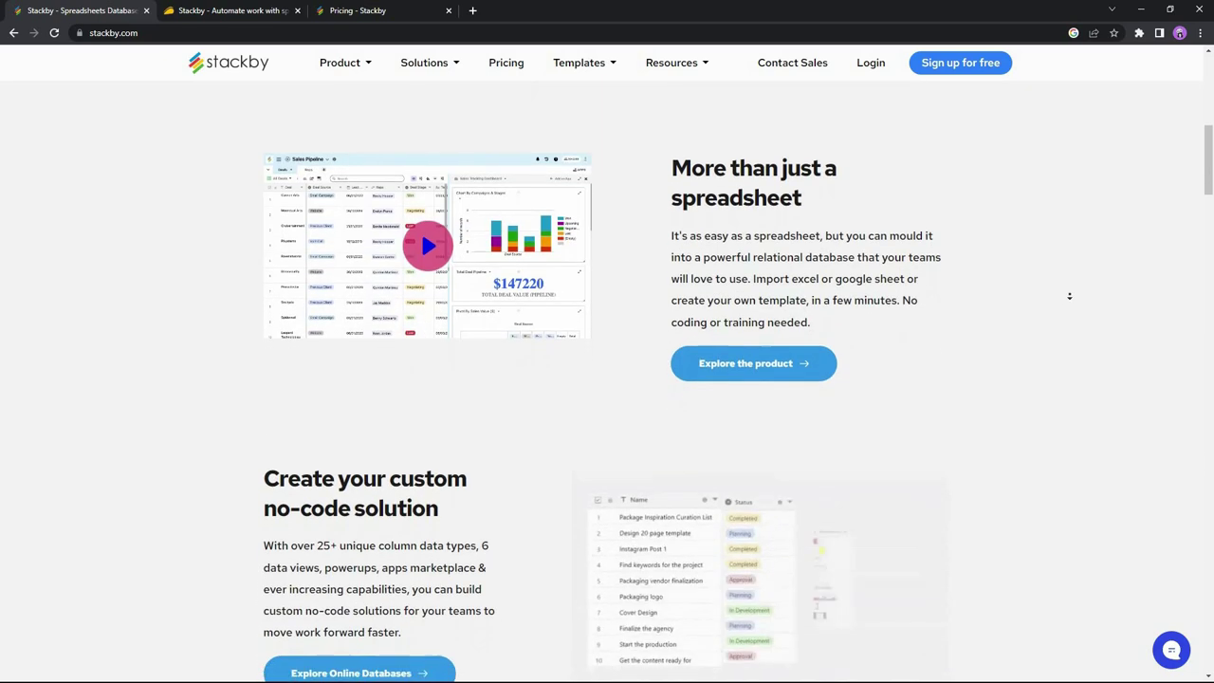
scroll(1071, 294, down, 1)
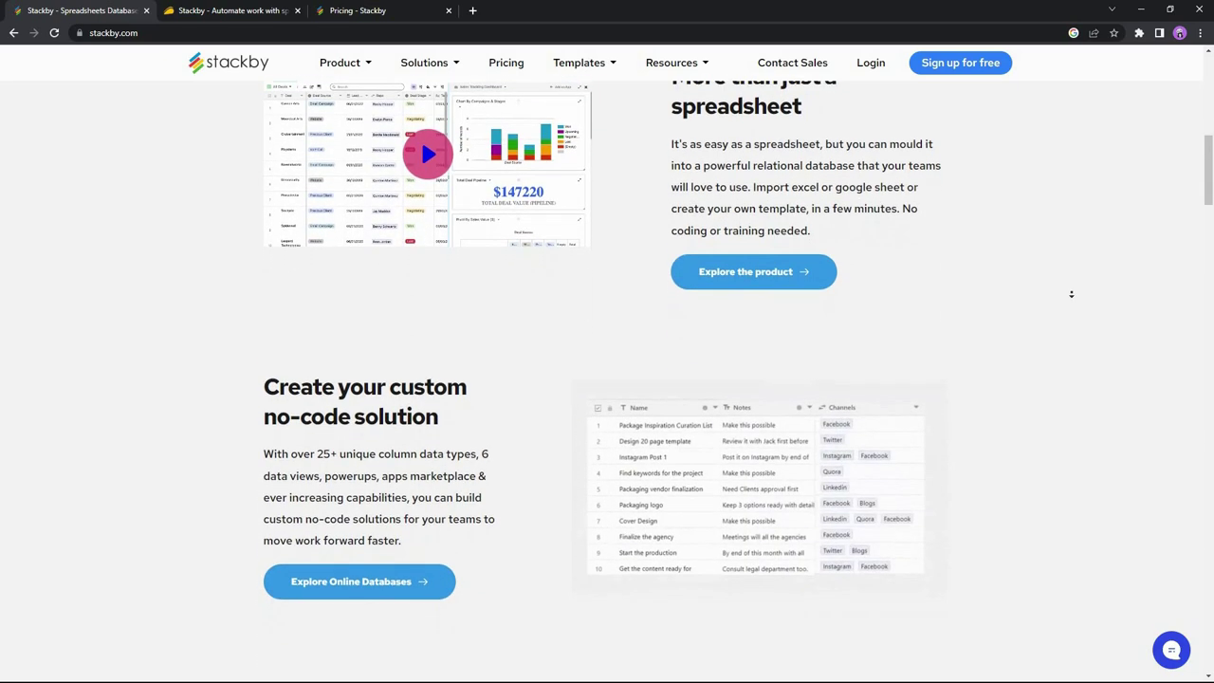
scroll(1071, 295, down, 1)
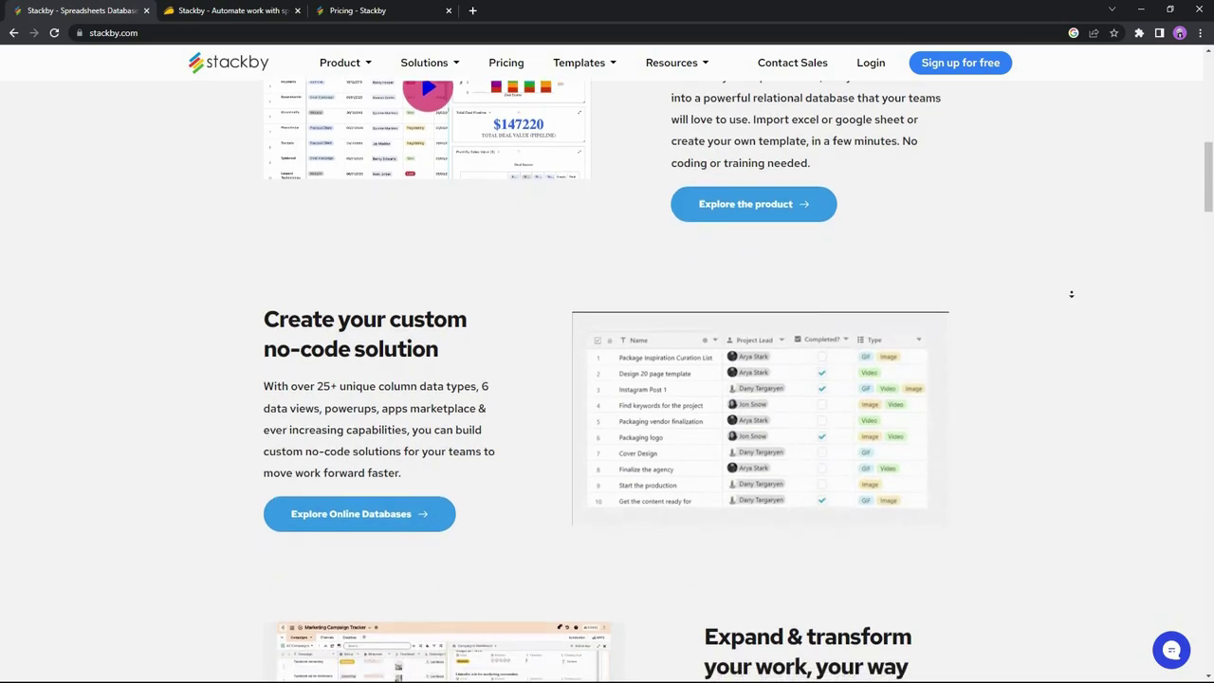
scroll(1069, 296, down, 1)
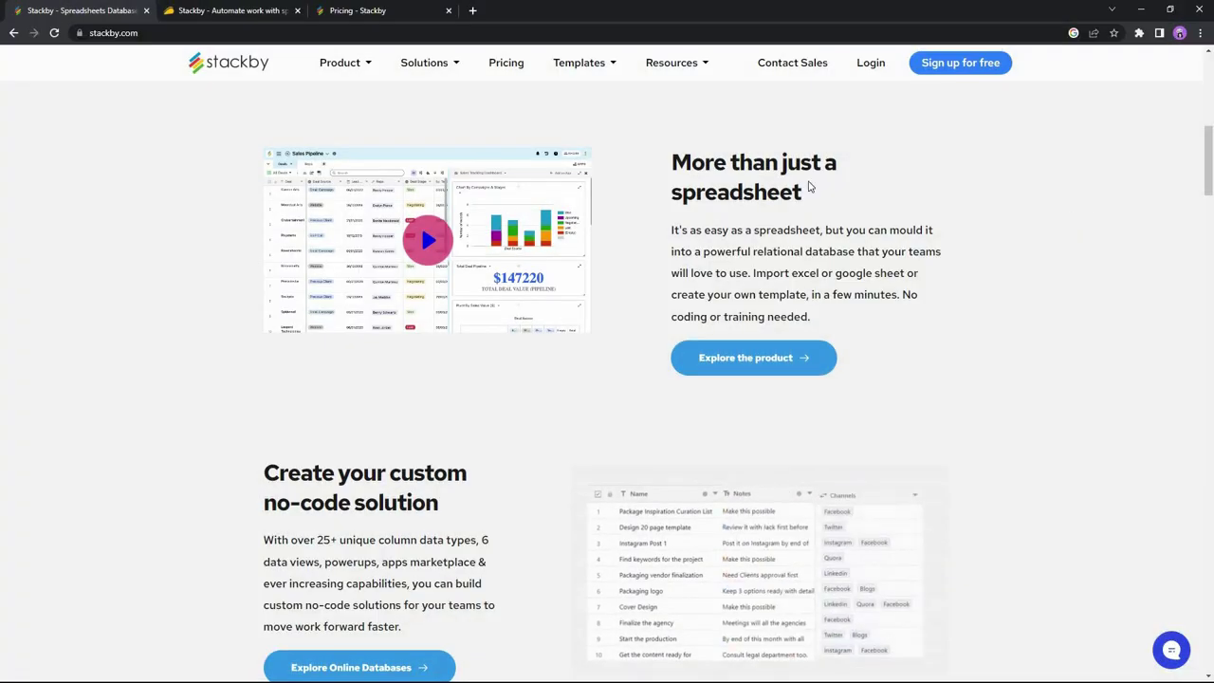
Read further down, highlighting the 'More than just a spreadsheet' heading and the word 'templates'
drag(776, 161, 672, 164)
drag(889, 266, 981, 260)
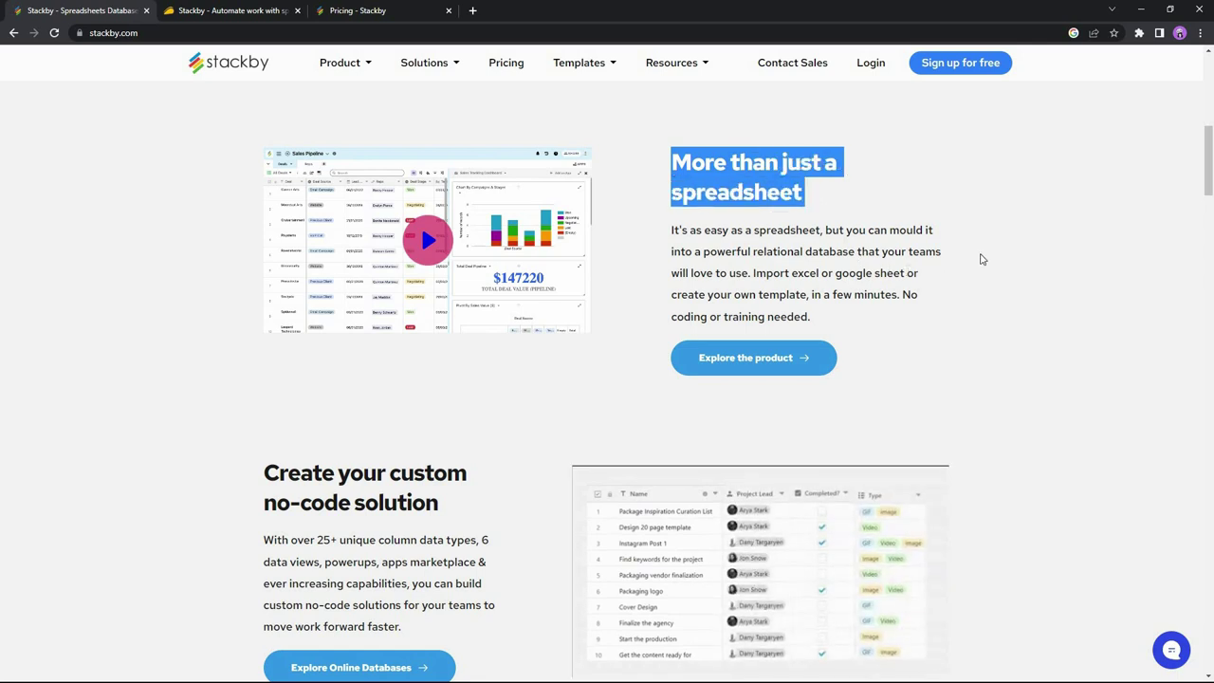
middle_click(979, 255)
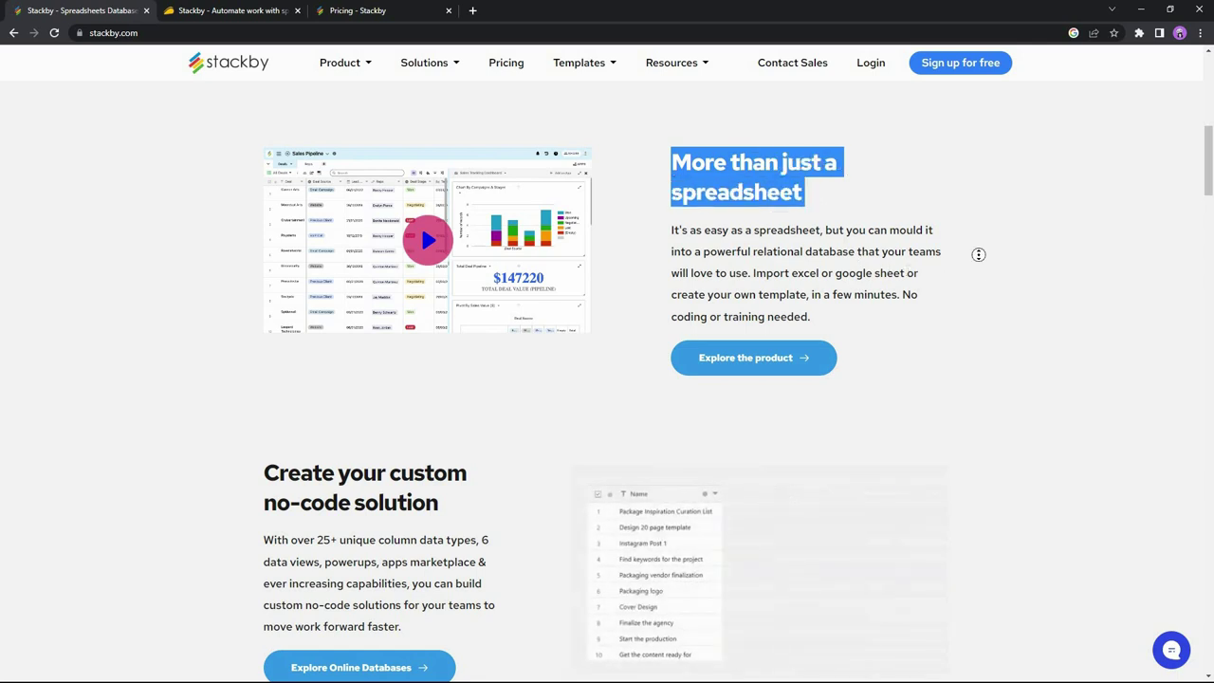
scroll(981, 281, down, 3)
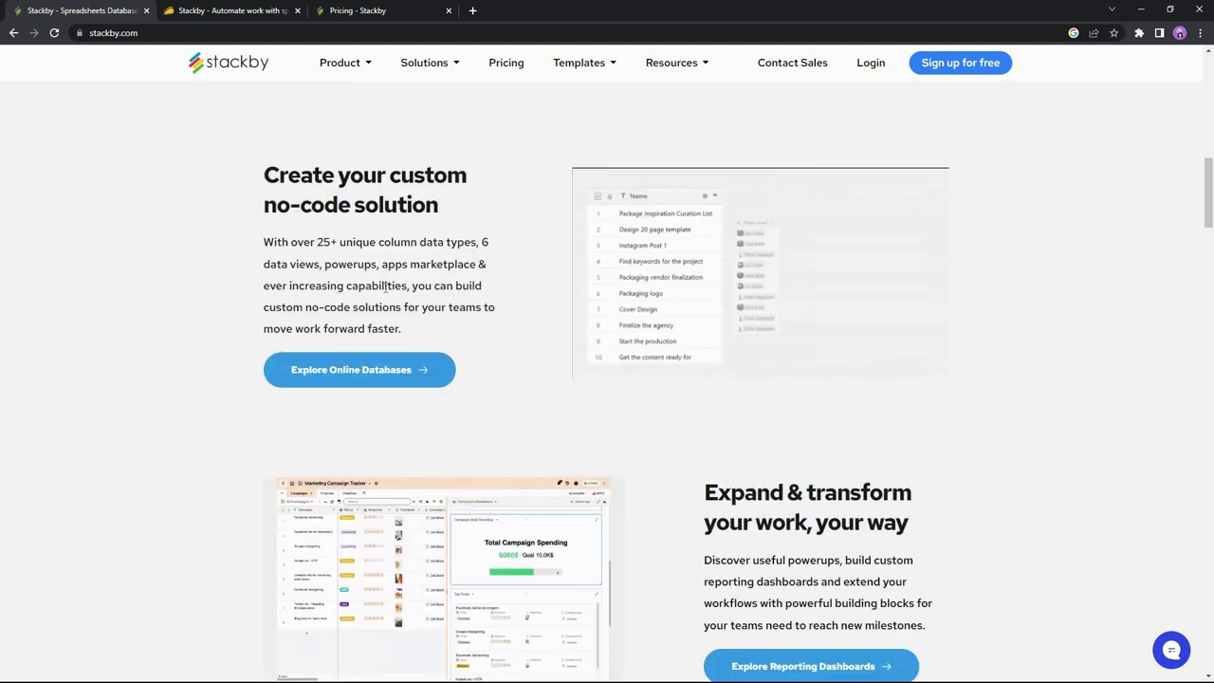
scroll(532, 418, down, 5)
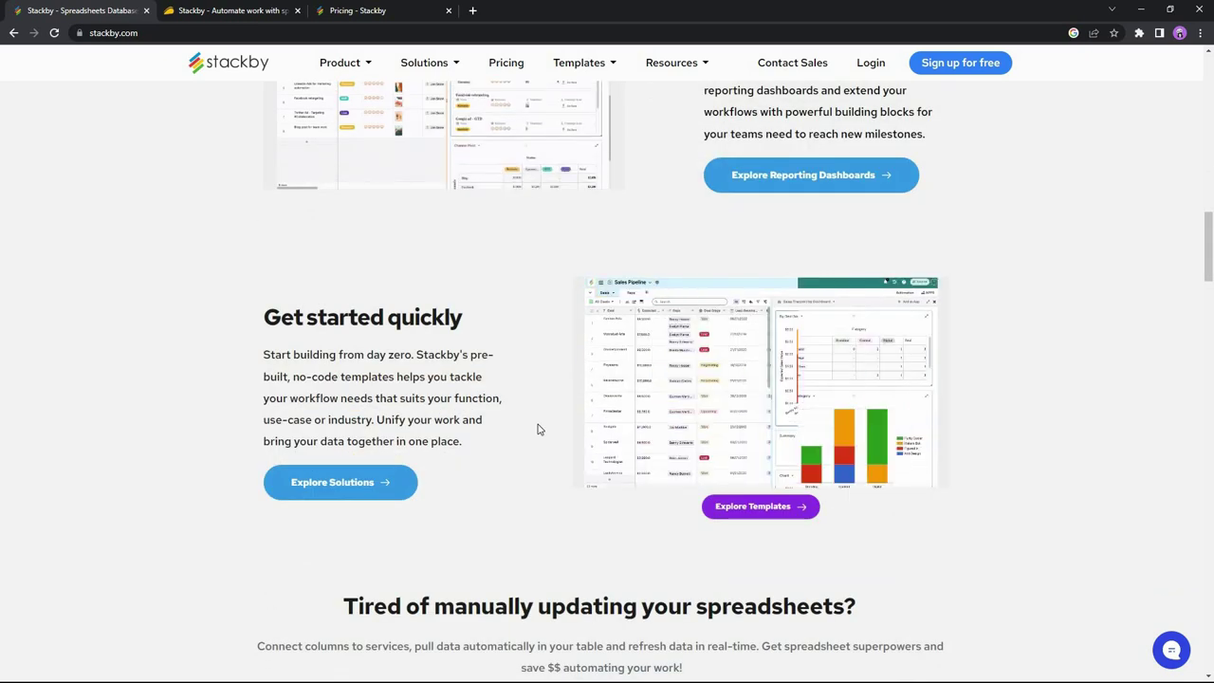
double_click(382, 378)
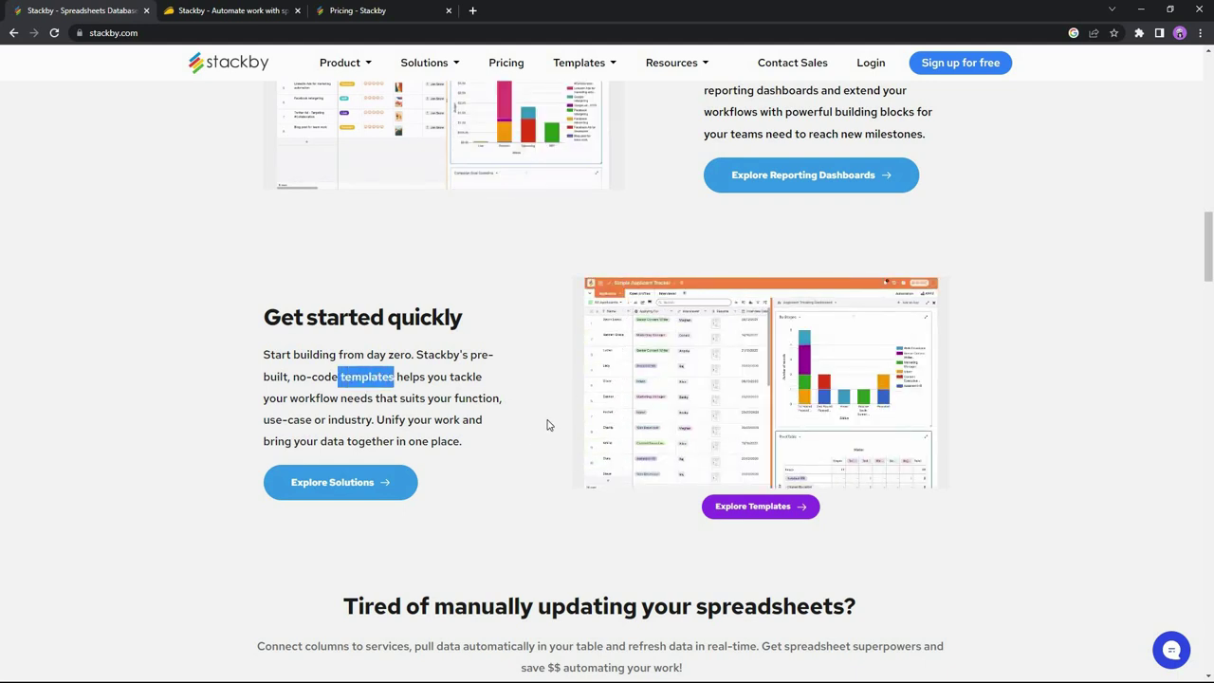
click(547, 425)
scroll(548, 417, down, 3)
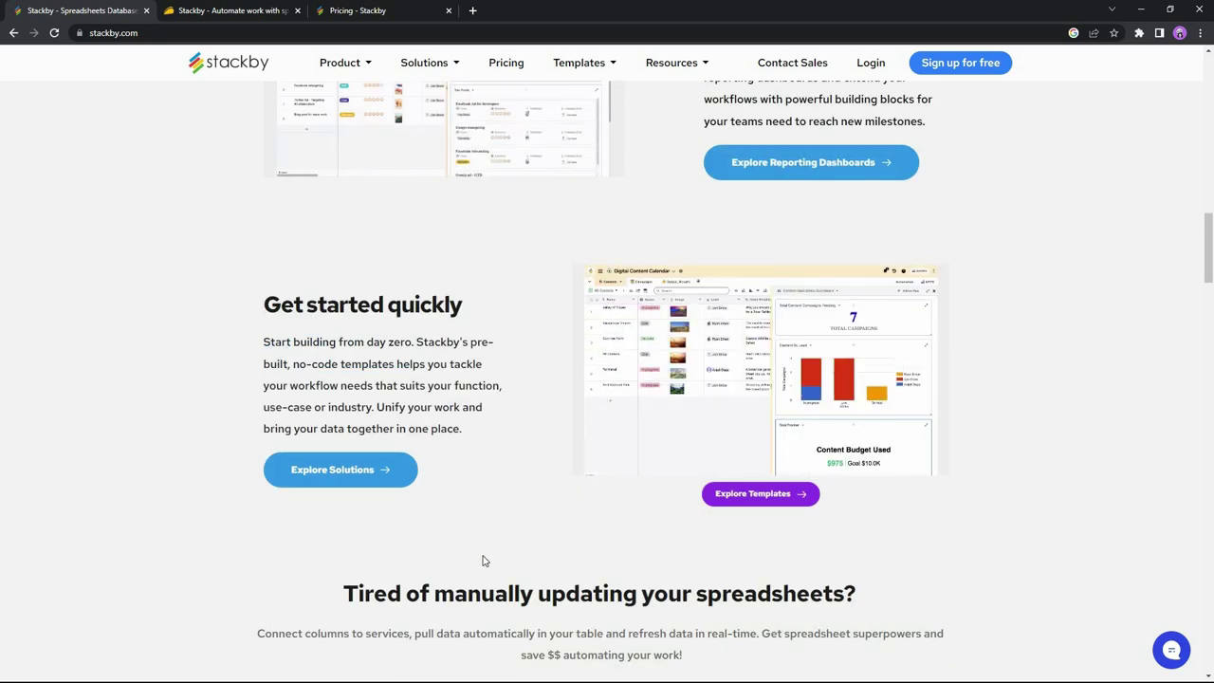
scroll(487, 507, up, 2)
scroll(489, 507, up, 6)
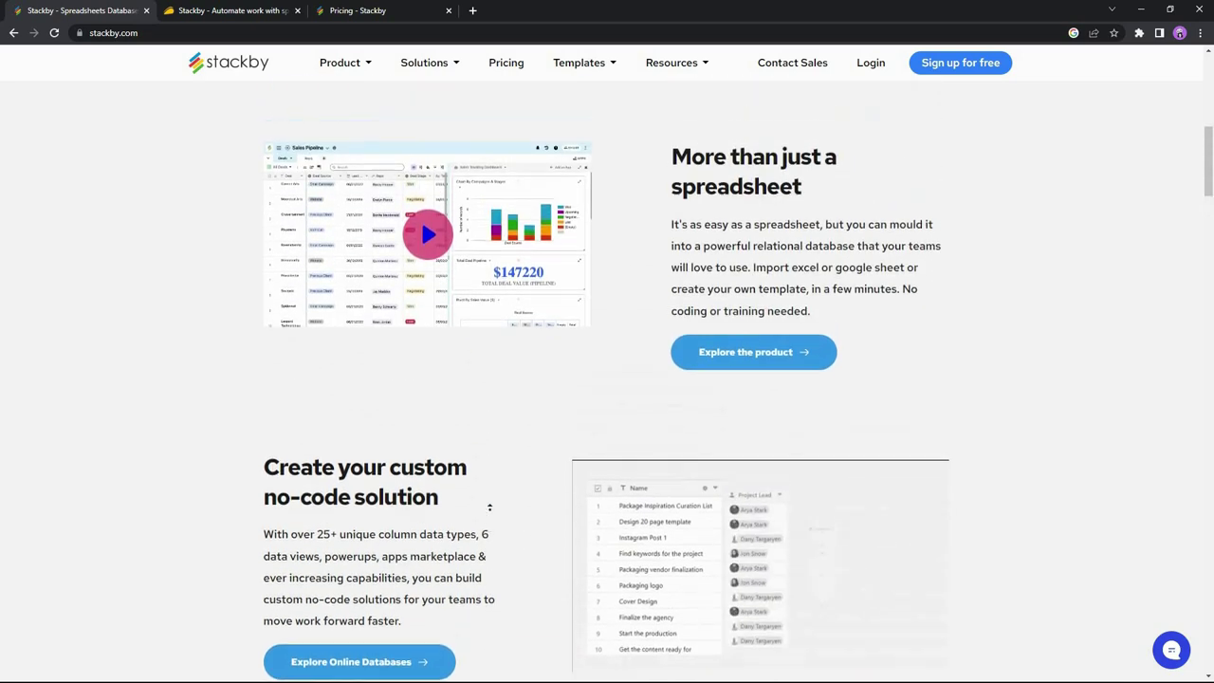
scroll(489, 508, up, 6)
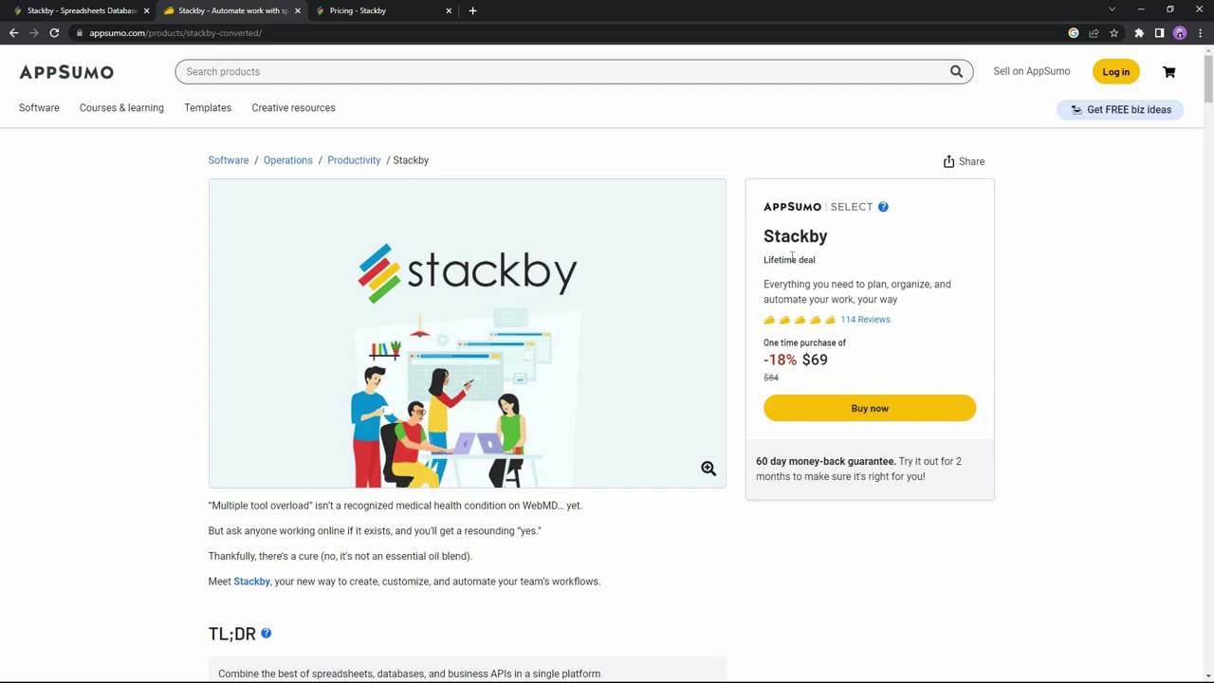
Check the Plans & features limits, then bring up Stackby's Pricing page
scroll(721, 420, down, 6)
scroll(721, 439, down, 20)
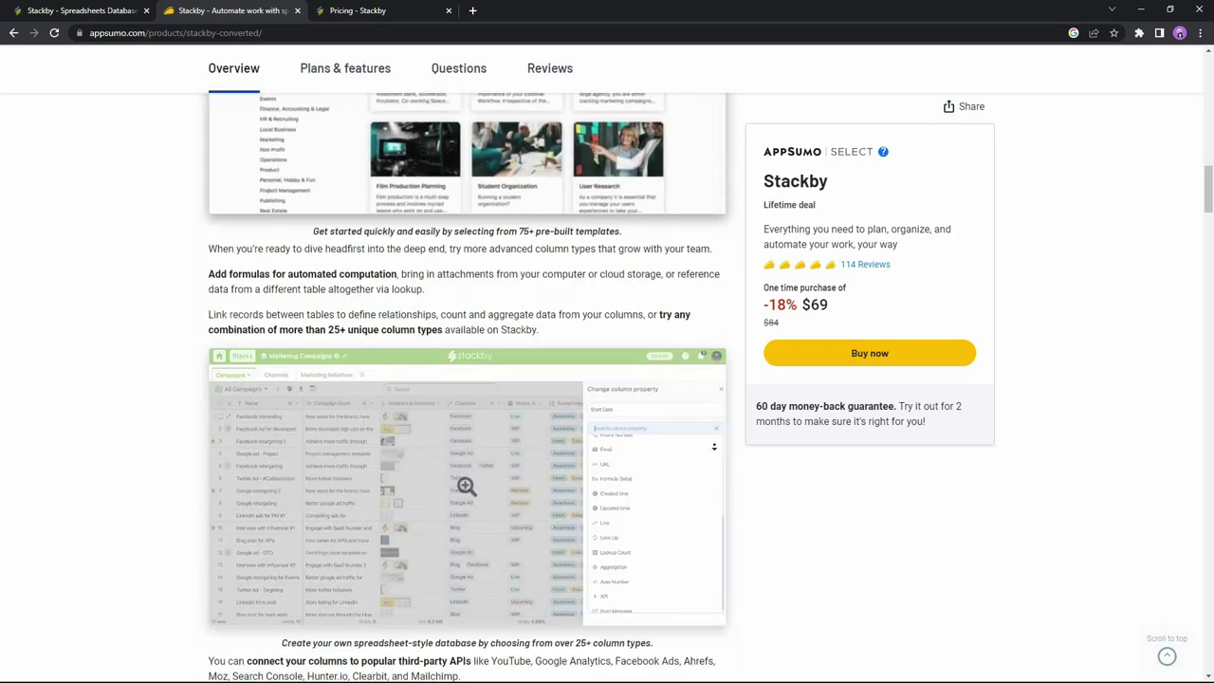
scroll(706, 458, down, 16)
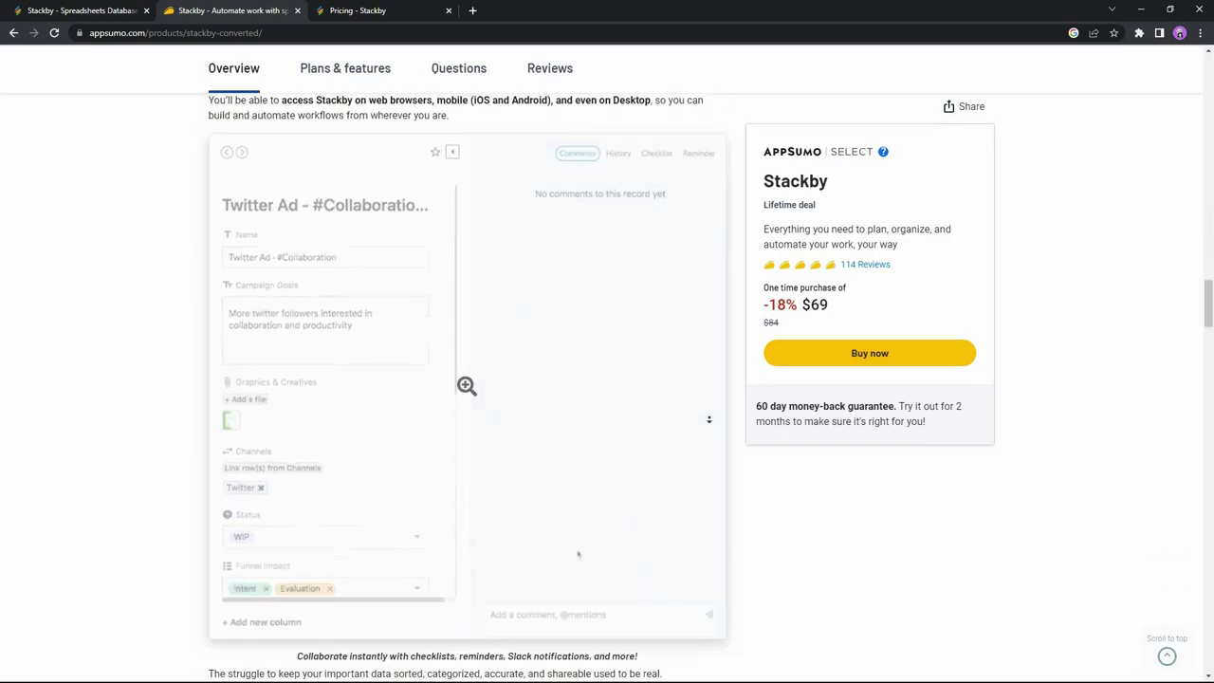
scroll(491, 429, down, 3)
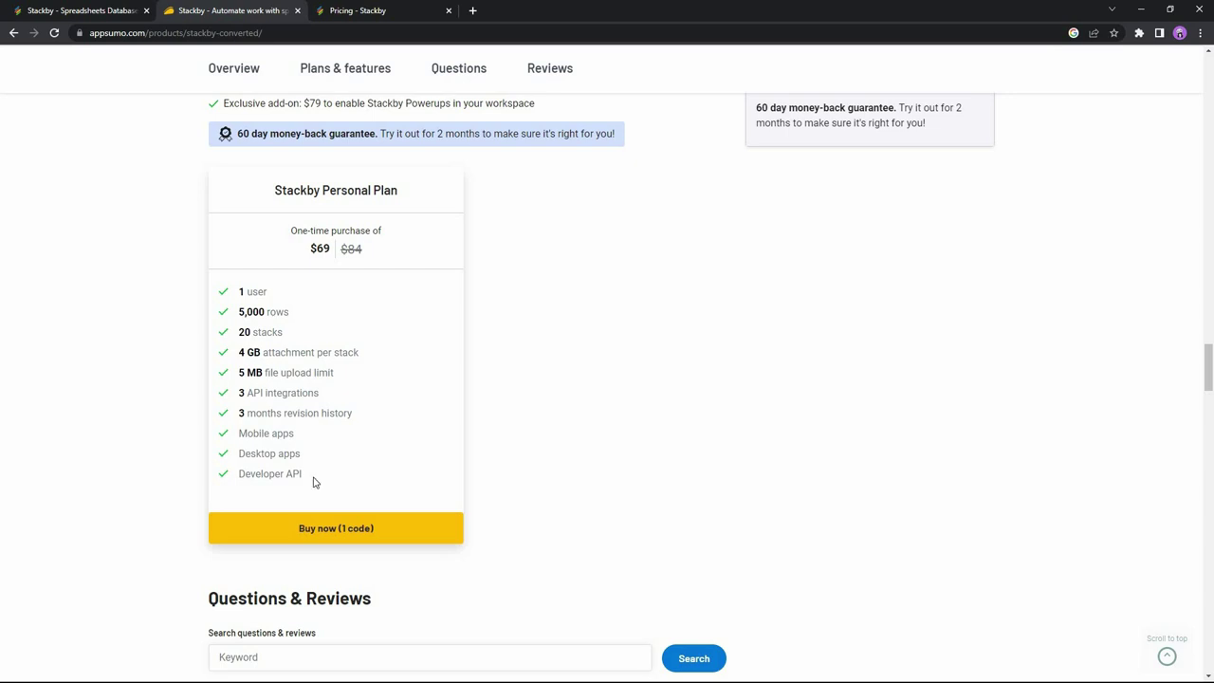
click(422, 8)
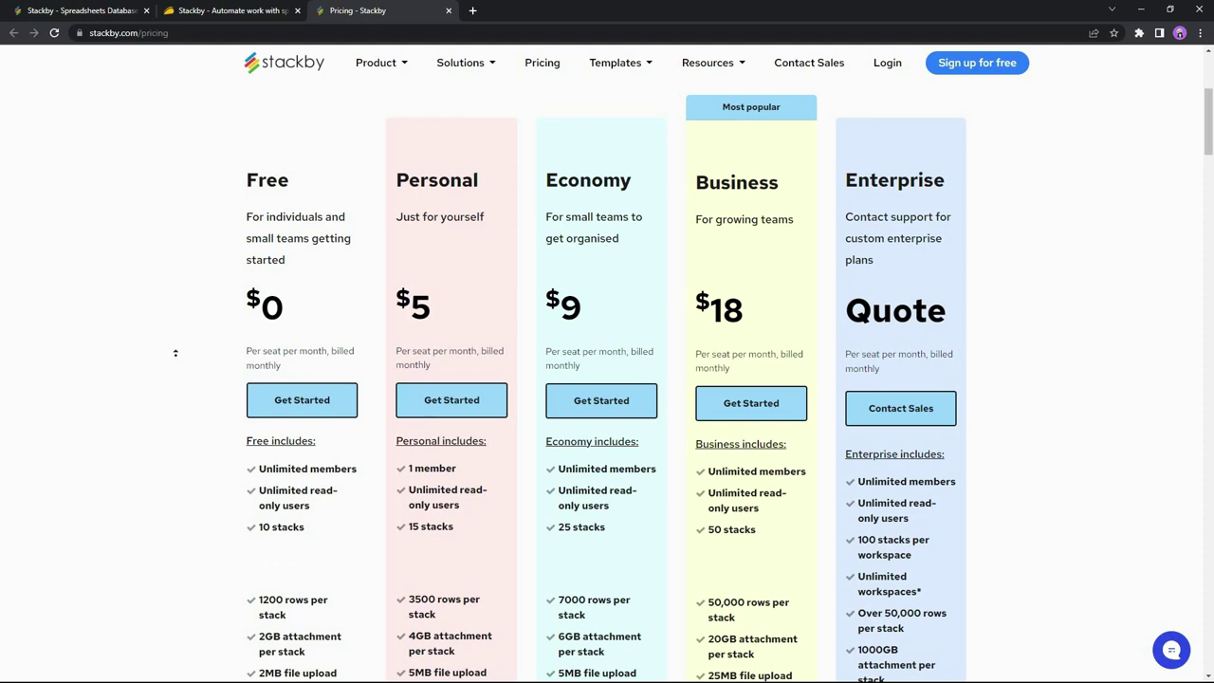
Switch to Pay Annually so Personal, Economy and Business show $4, $8 and $16
scroll(174, 353, up, 1)
click(323, 152)
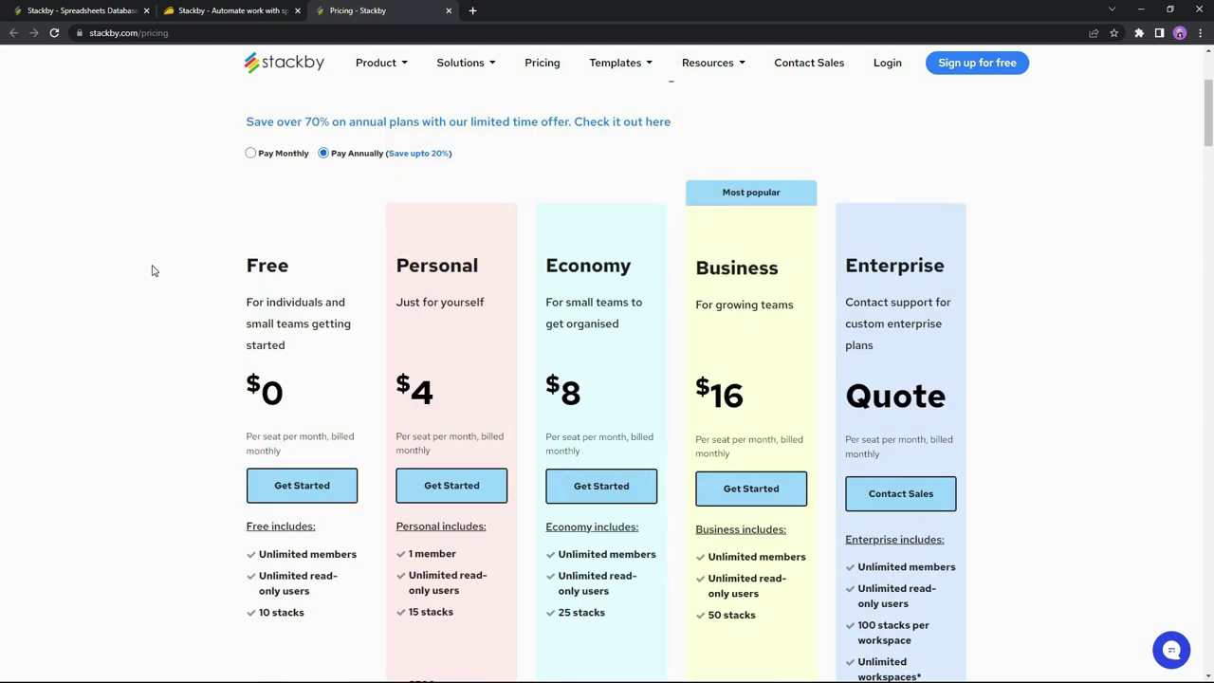
scroll(477, 300, down, 1)
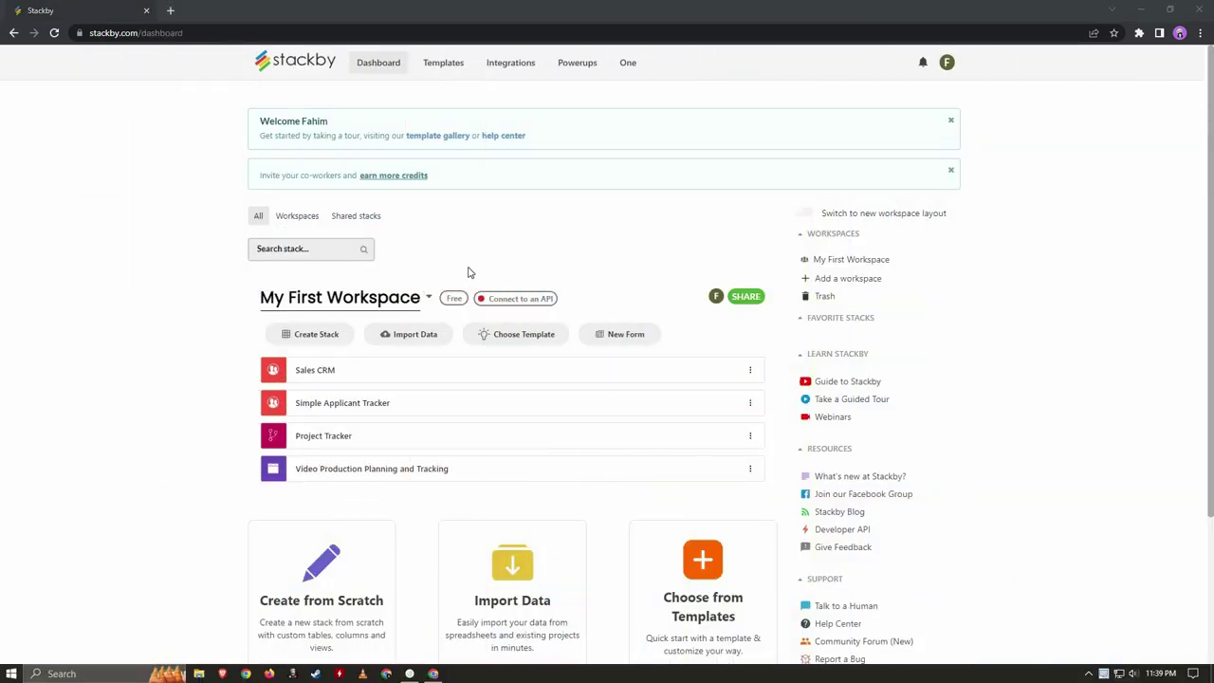
Check the My First Workspace options on the dashboard, then go to the Templates gallery
click(187, 352)
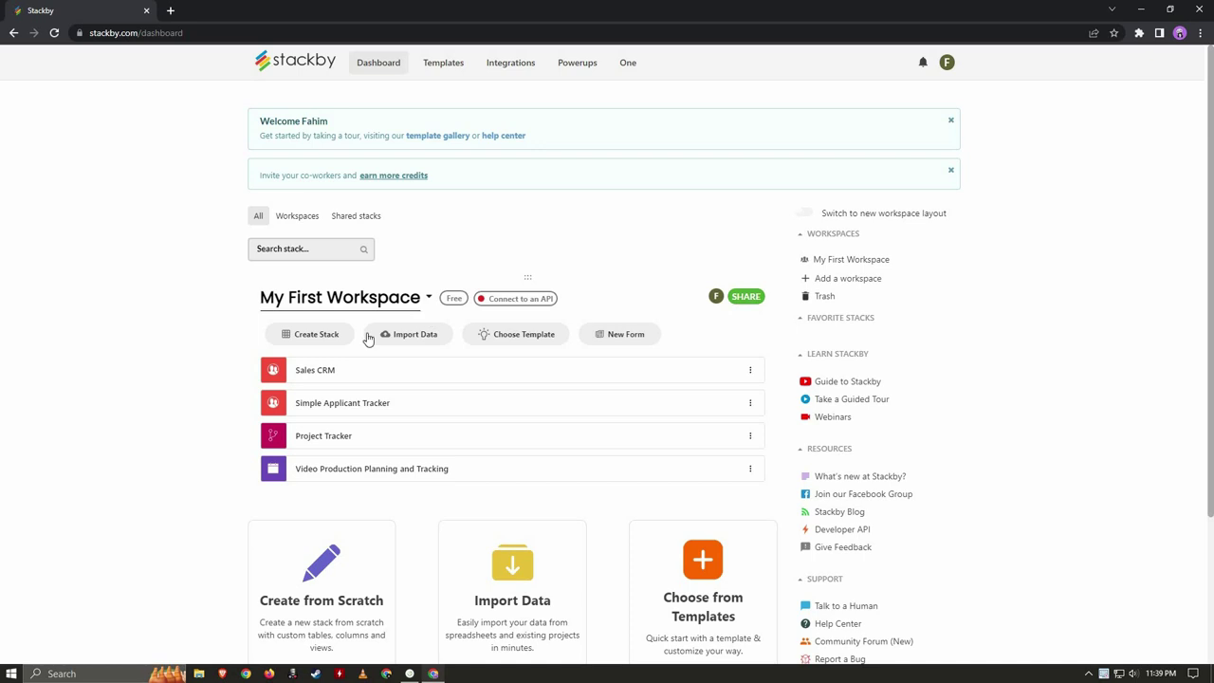
click(429, 300)
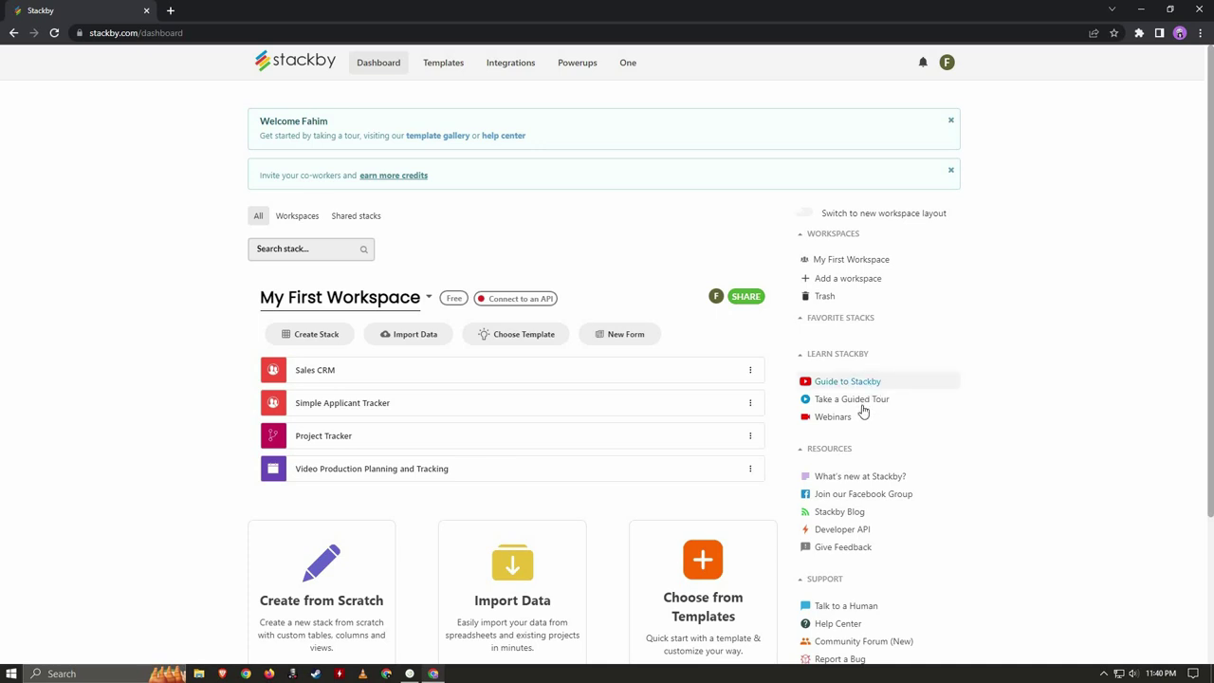
click(448, 70)
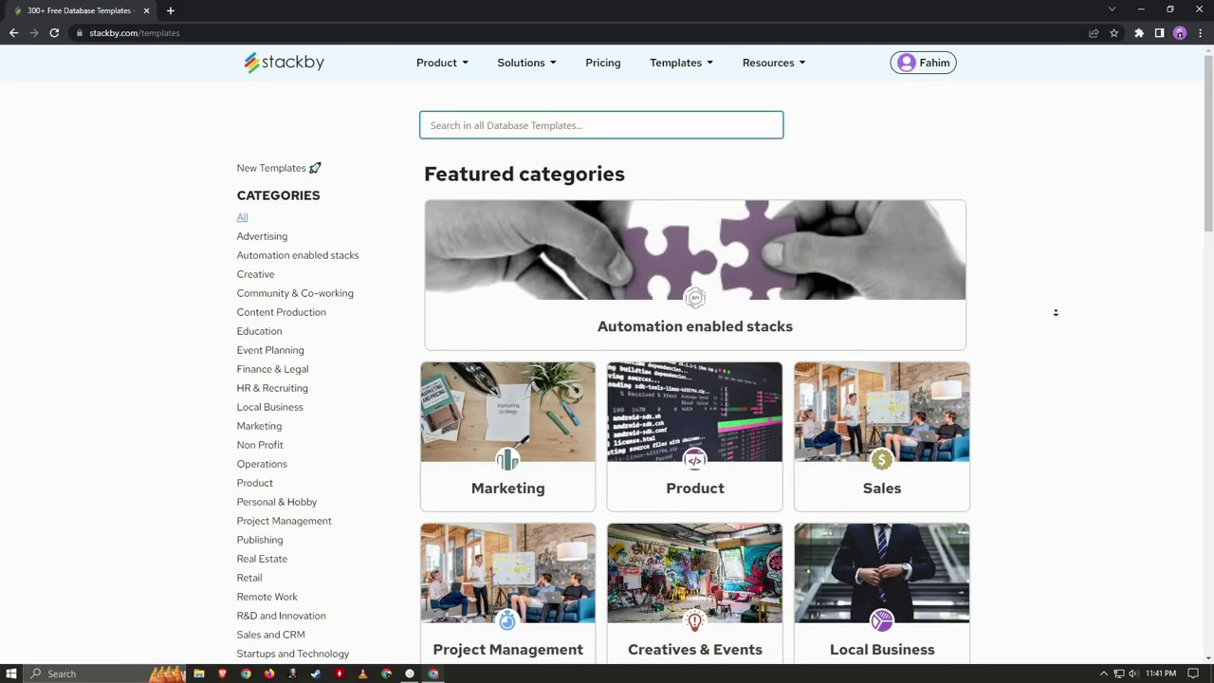
Open the PR Agency CRM template from the Marketing category and choose to use it
scroll(1055, 311, down, 3)
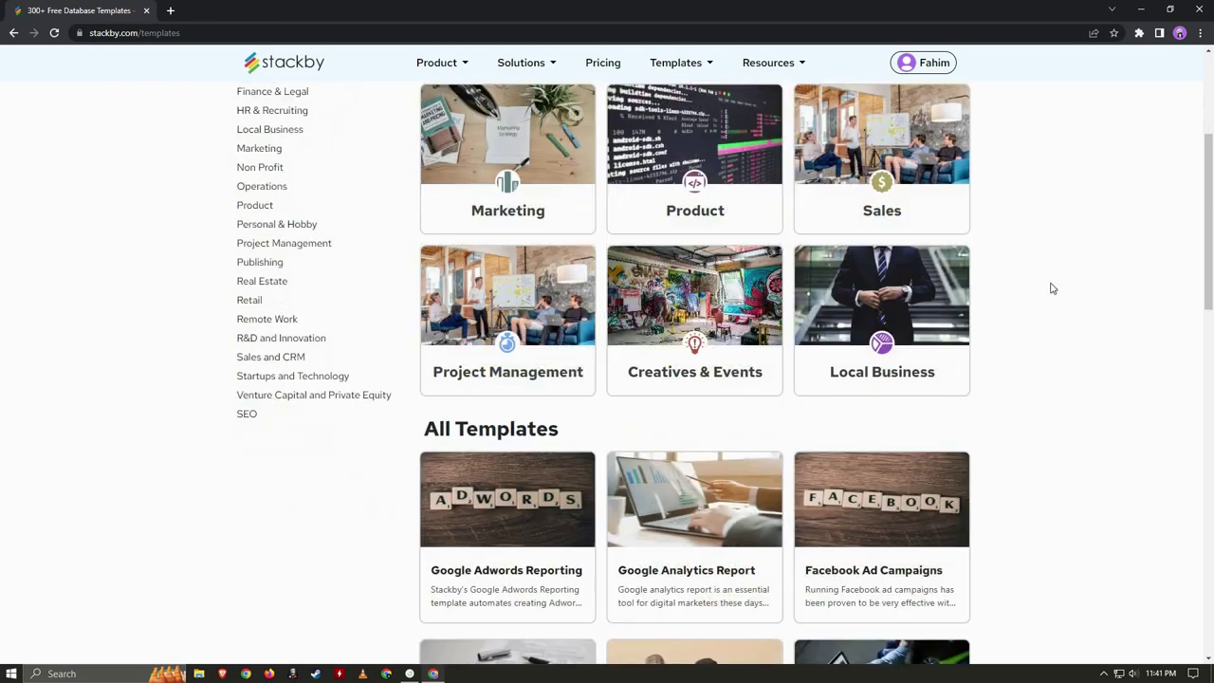
scroll(1053, 284, up, 2)
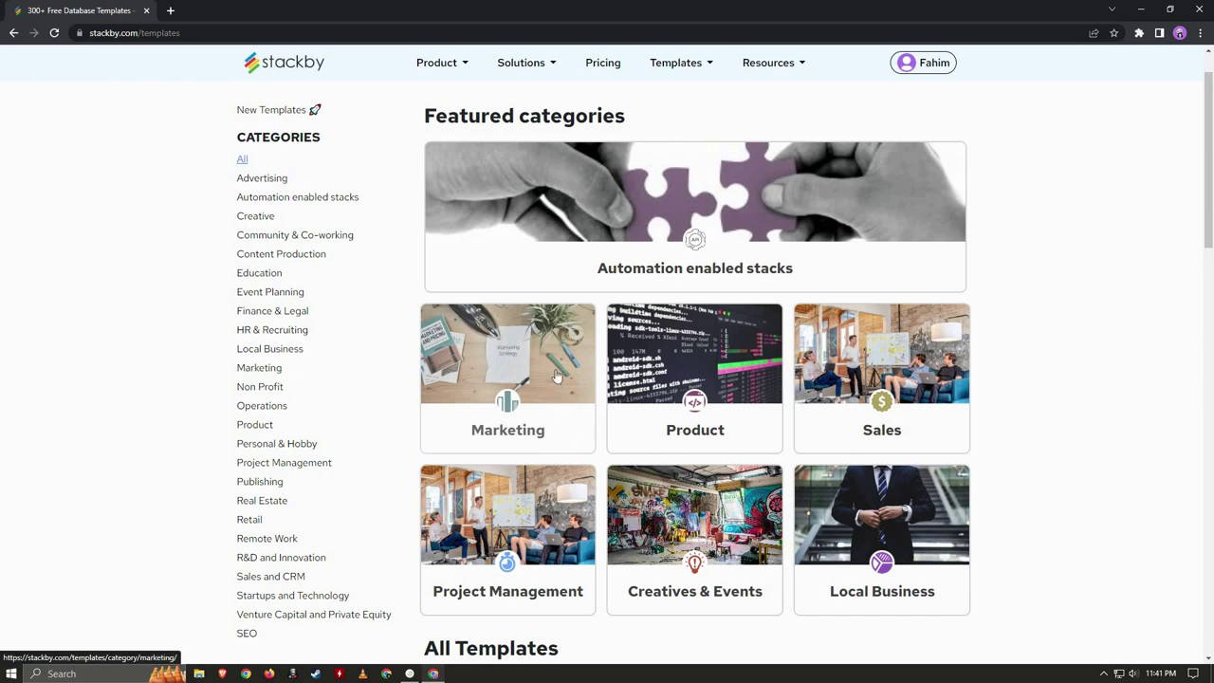
click(614, 337)
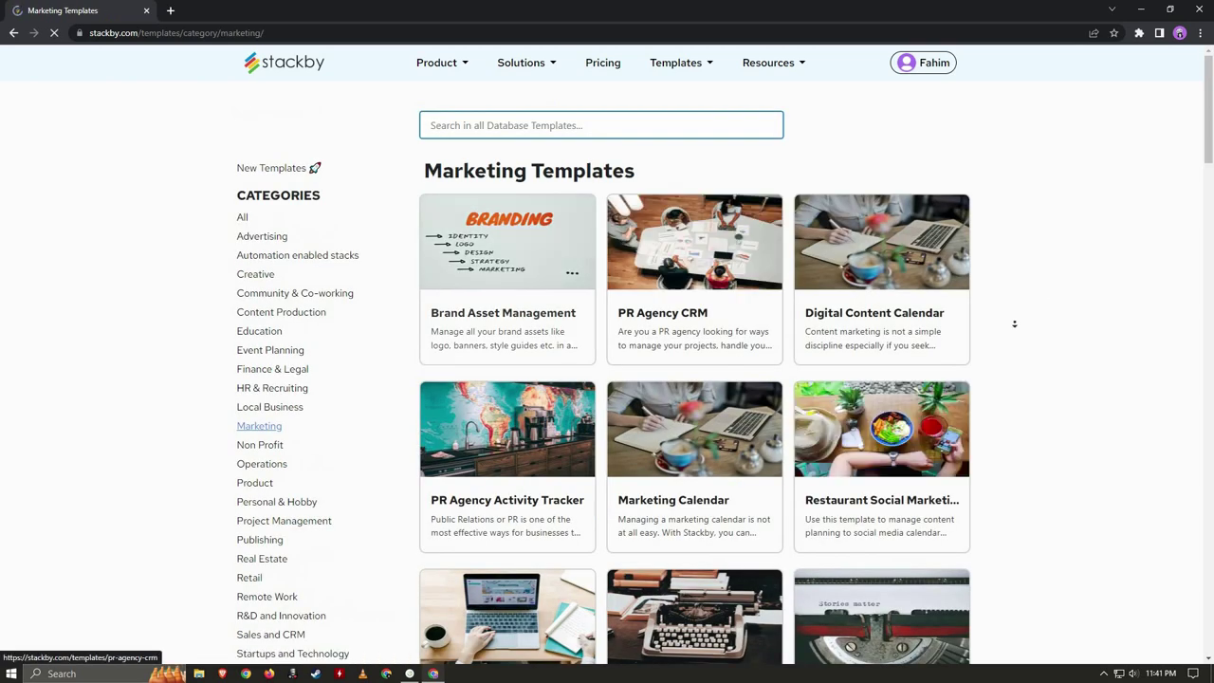
middle_click(1031, 332)
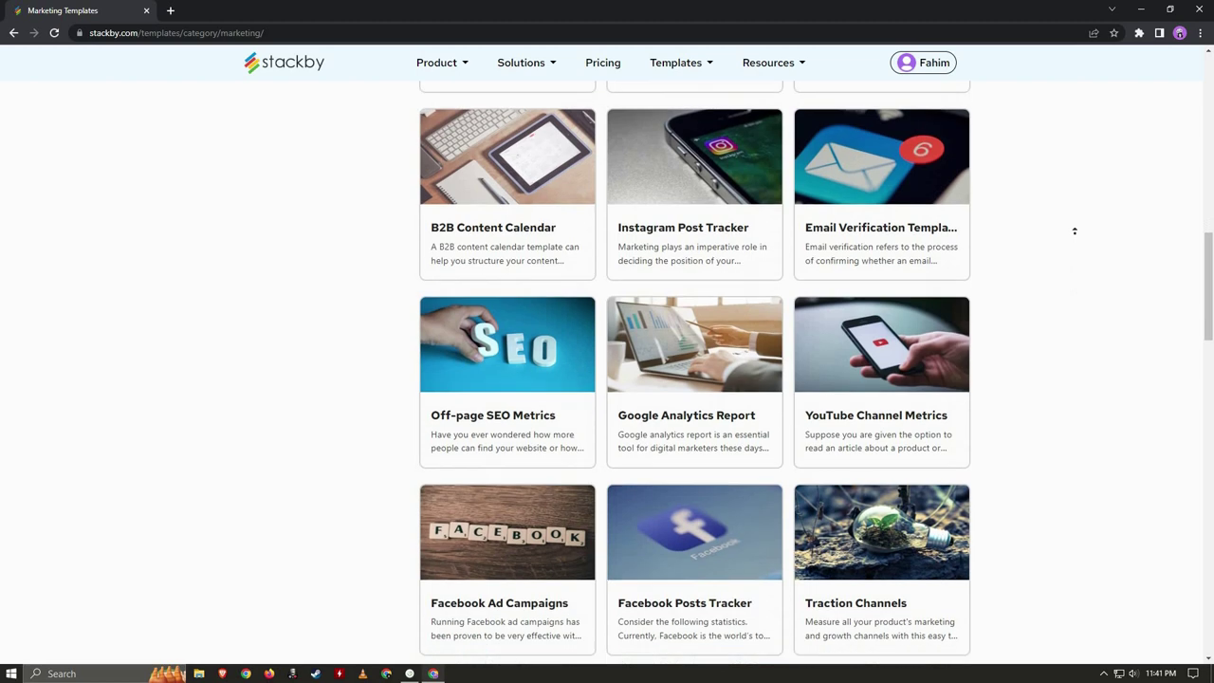
key(Home)
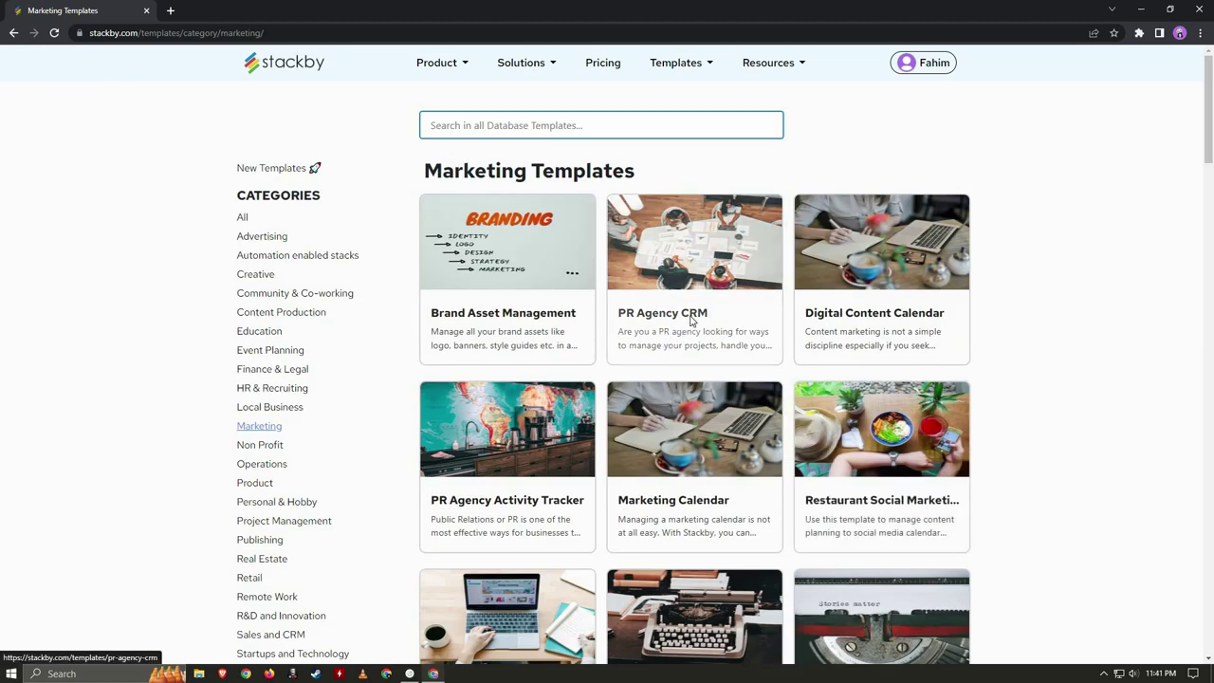
click(691, 322)
click(906, 127)
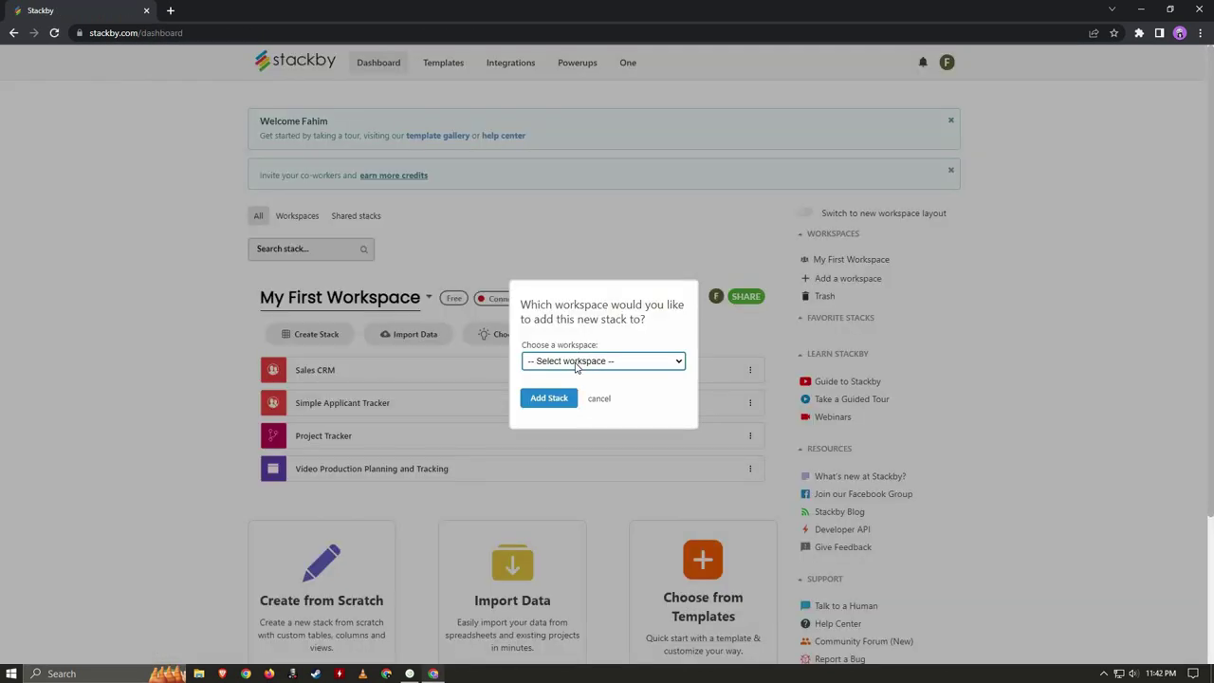
Add the PR Agency CRM template as a stack in My First Workspace
click(575, 364)
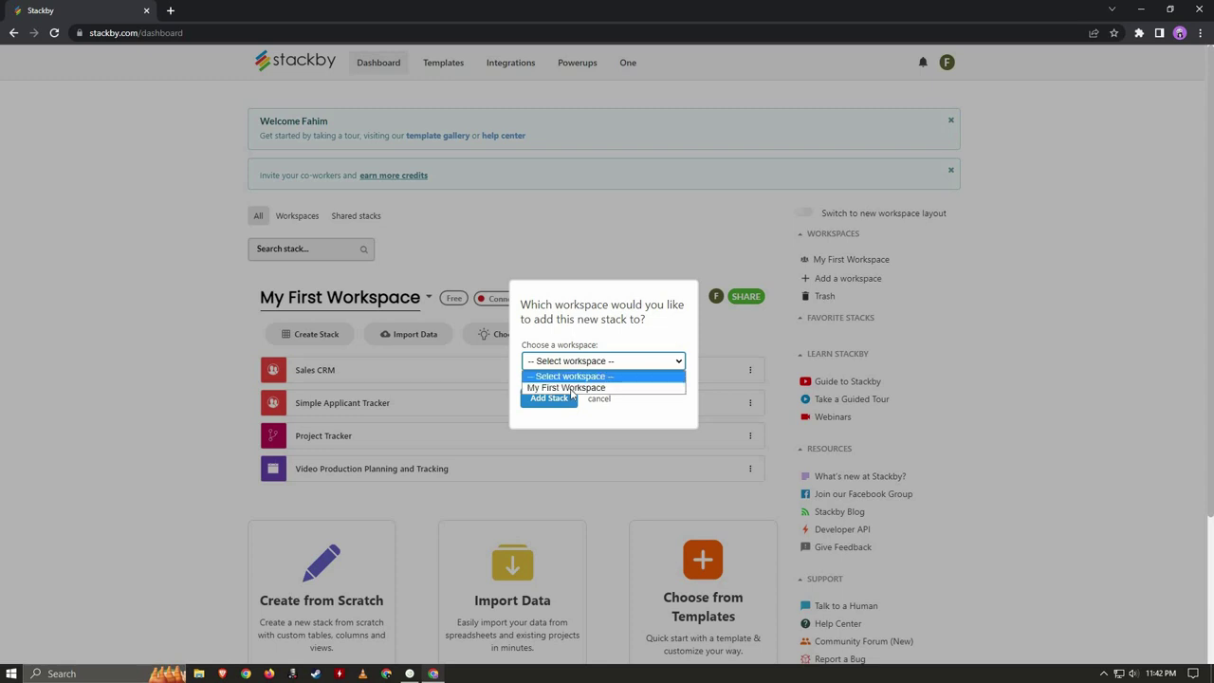
click(571, 389)
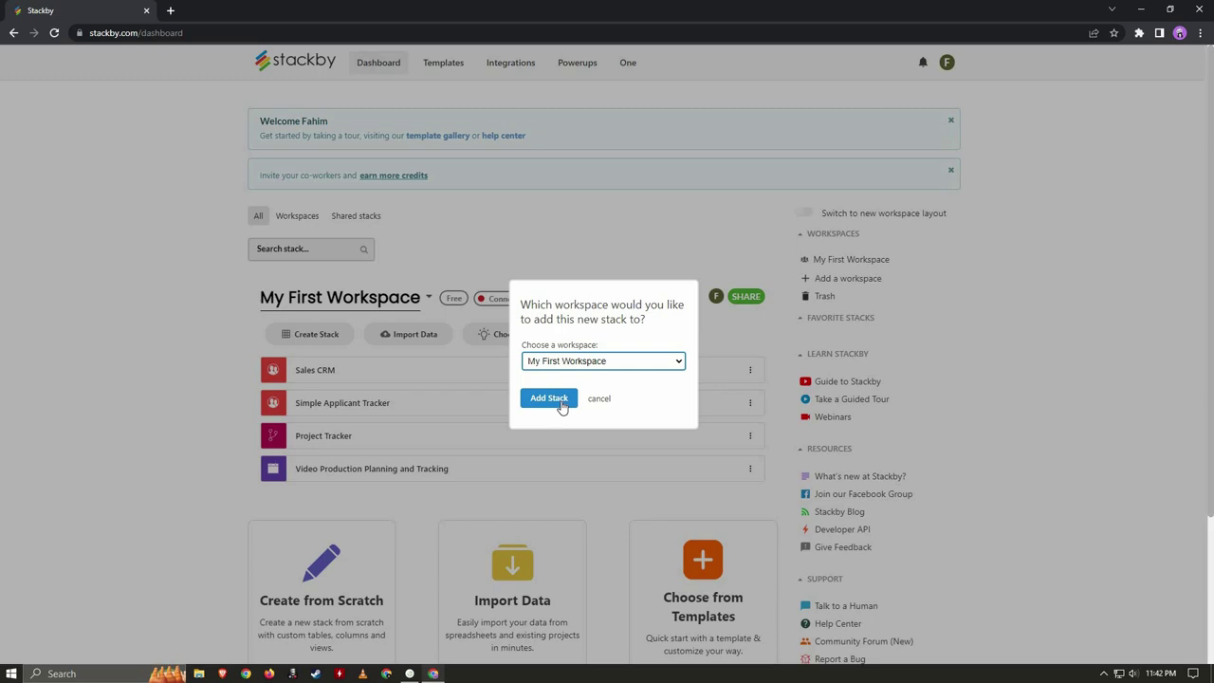
click(550, 399)
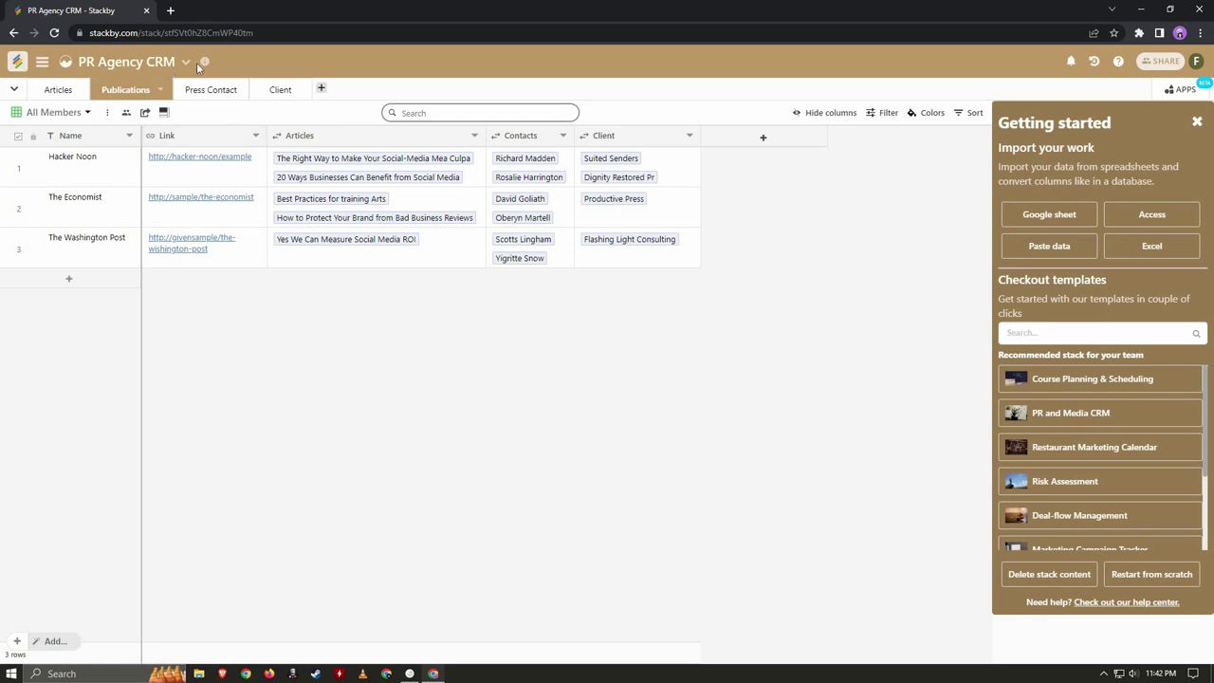
Close the Getting started panel and view the Articles table
click(1197, 122)
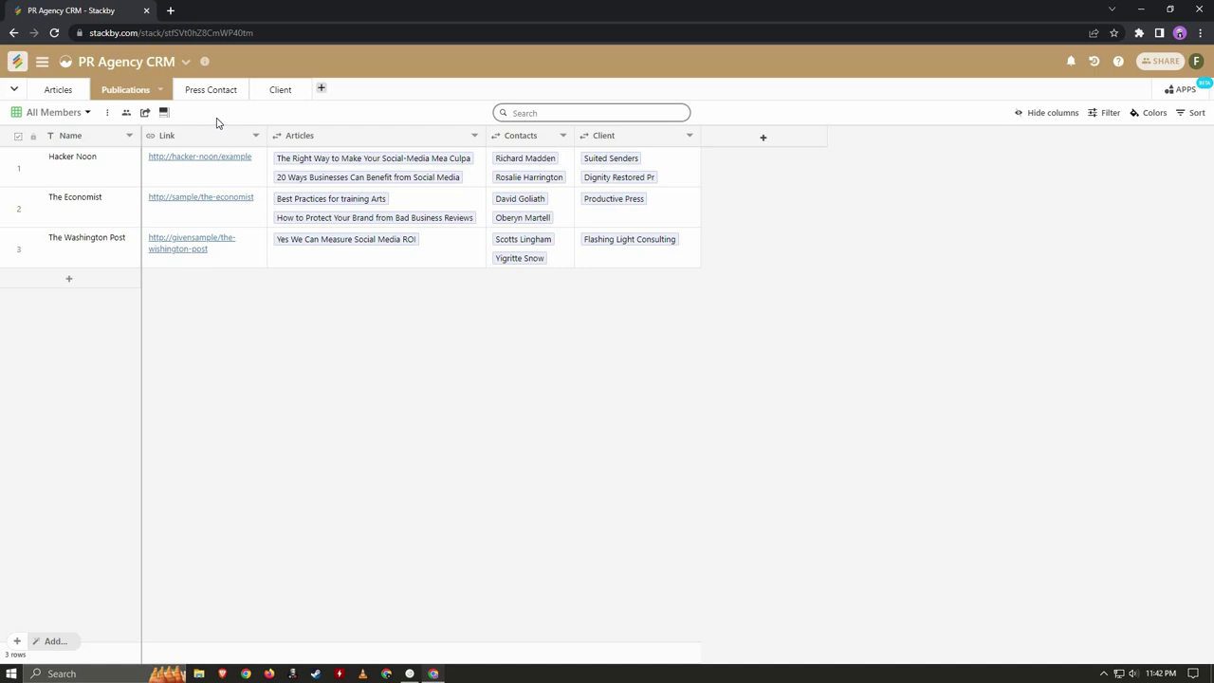
click(57, 91)
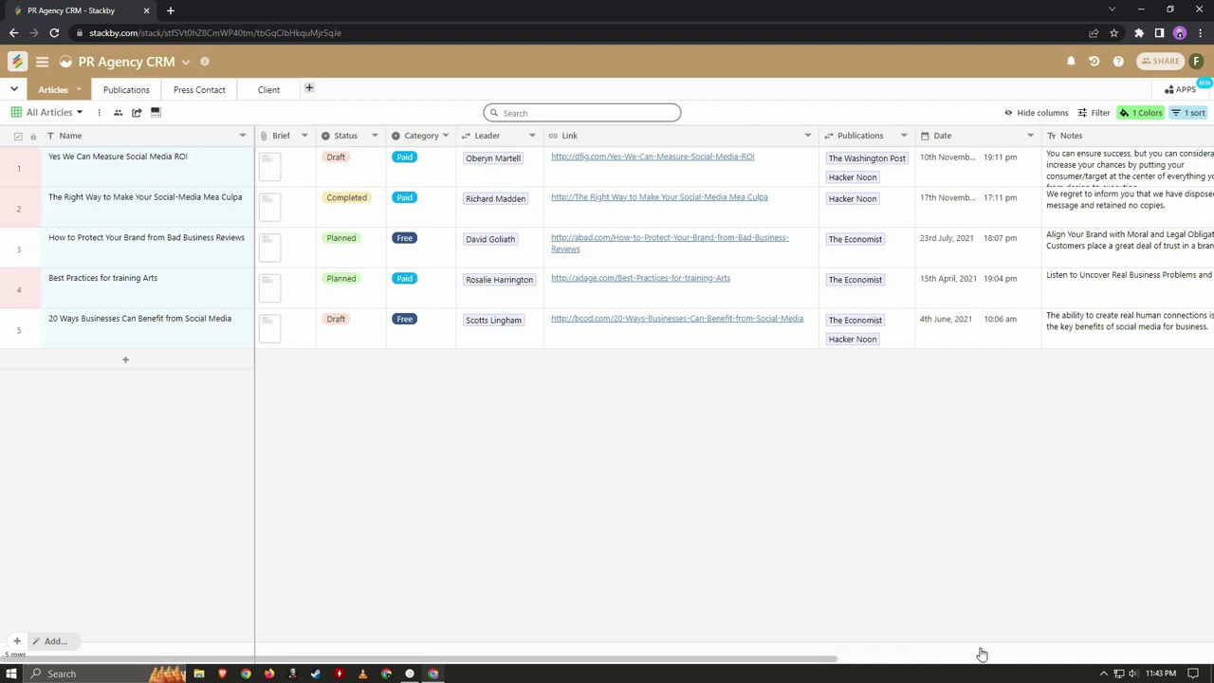
scroll(967, 654, right, 3)
Add a URL-type column named test1 to the Articles table
scroll(1133, 190, right, 5)
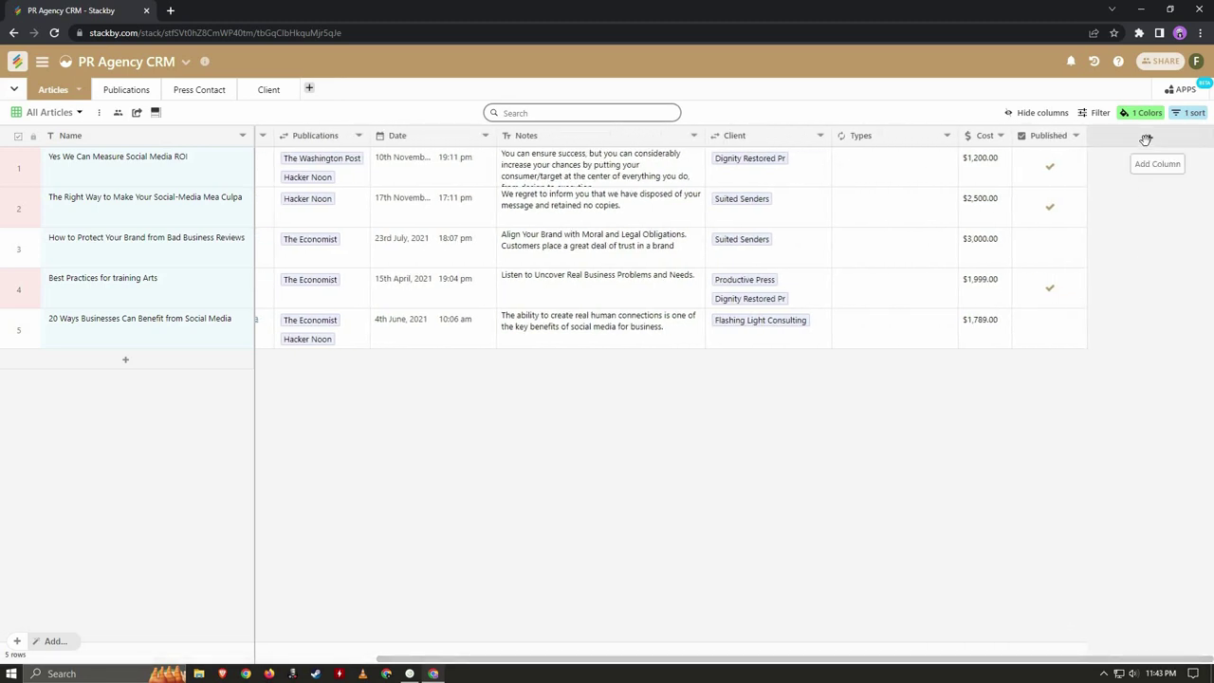
click(1148, 138)
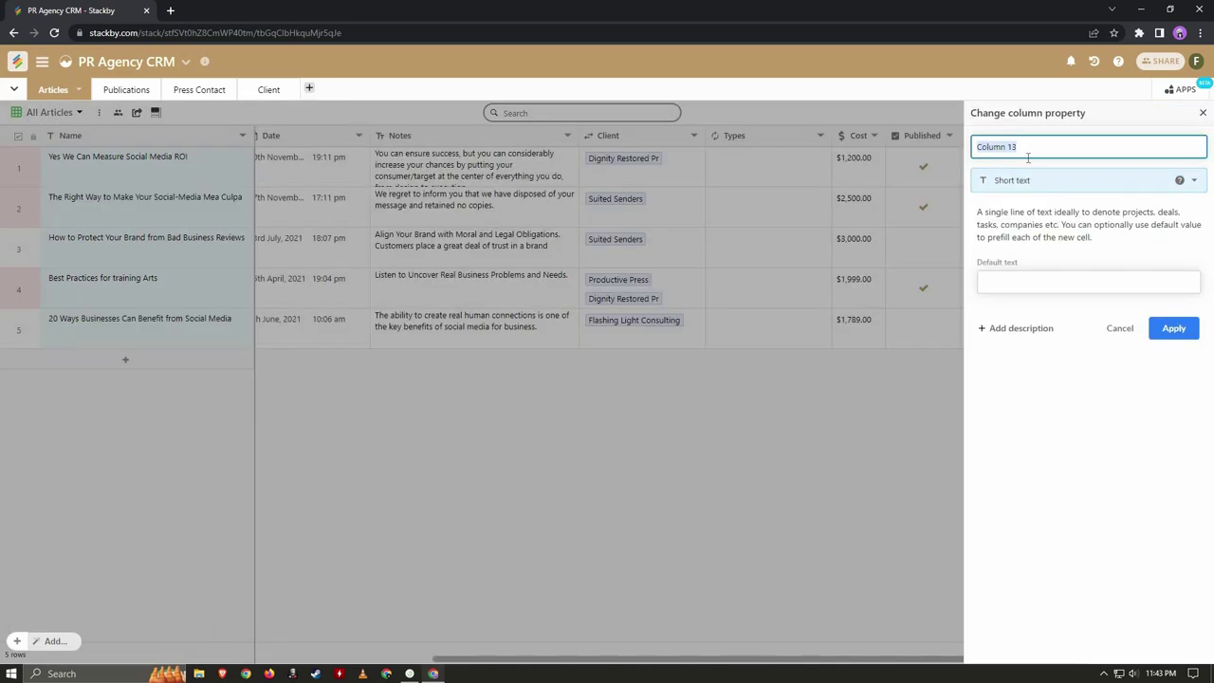
text(test1)
click(1087, 184)
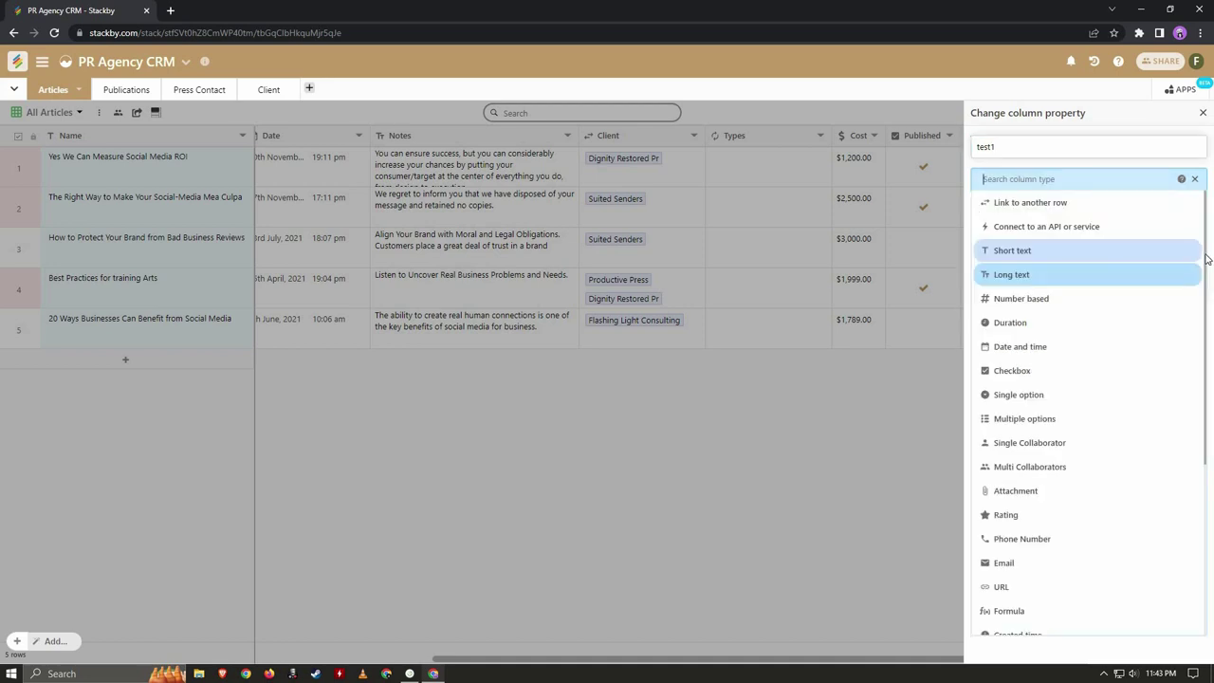
scroll(1191, 387, down, 5)
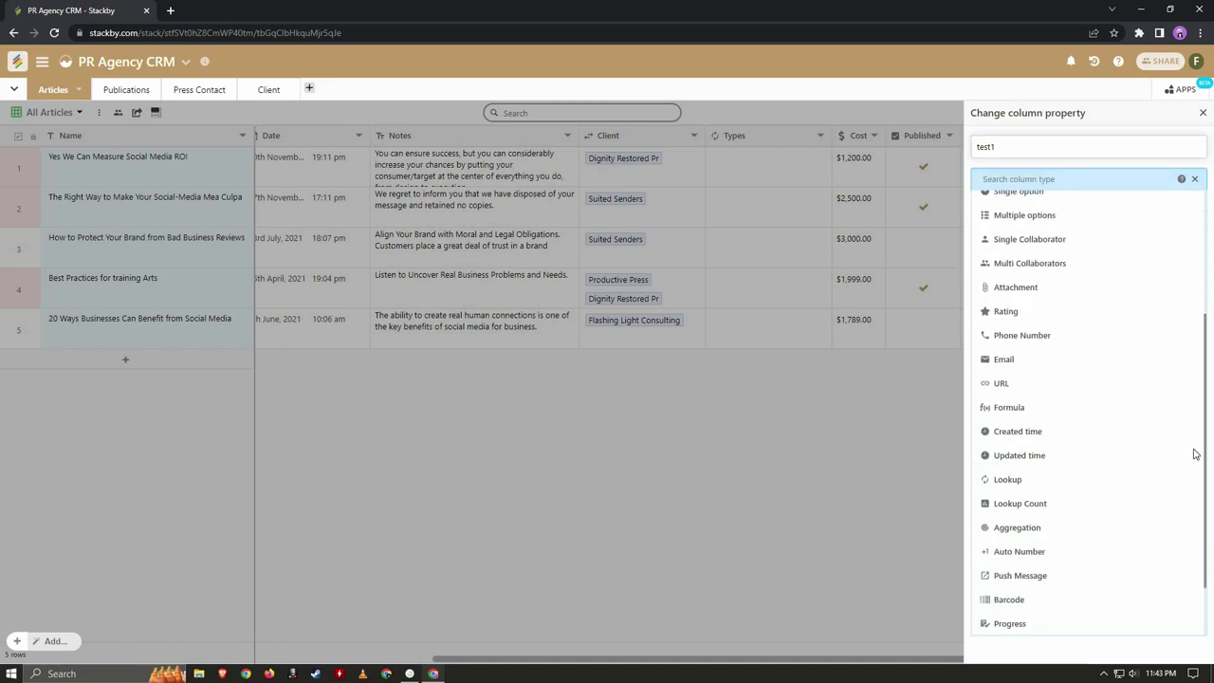
scroll(1204, 252, up, 5)
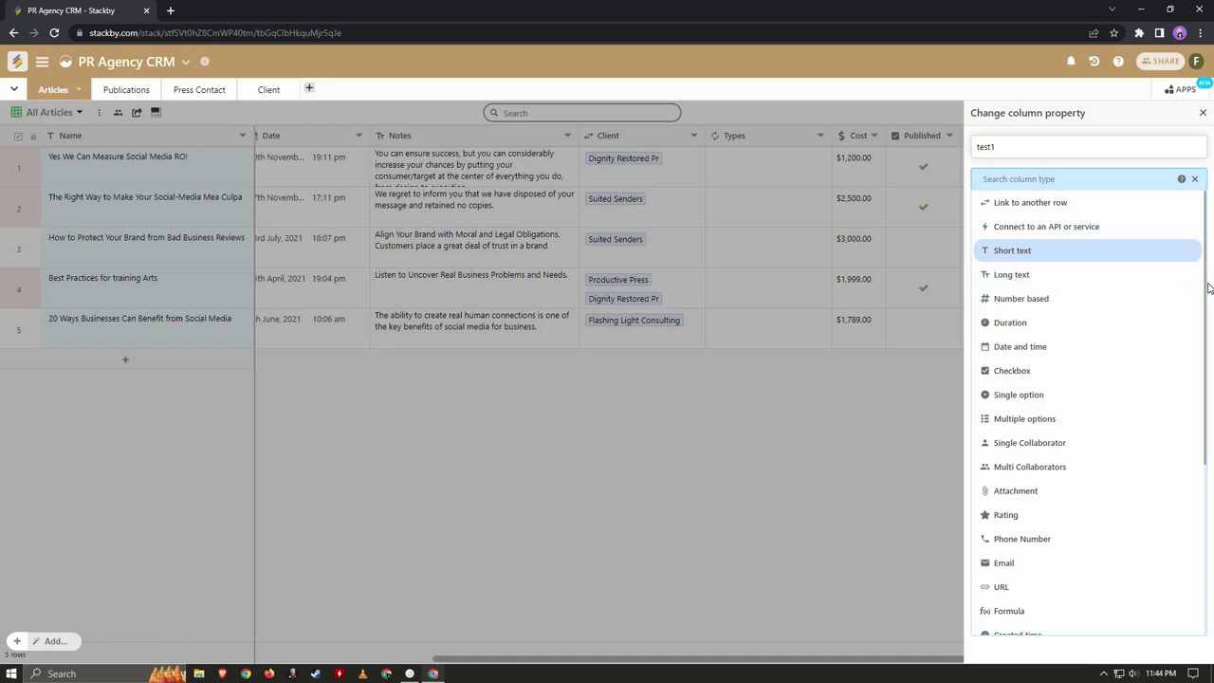
scroll(1203, 342, down, 1)
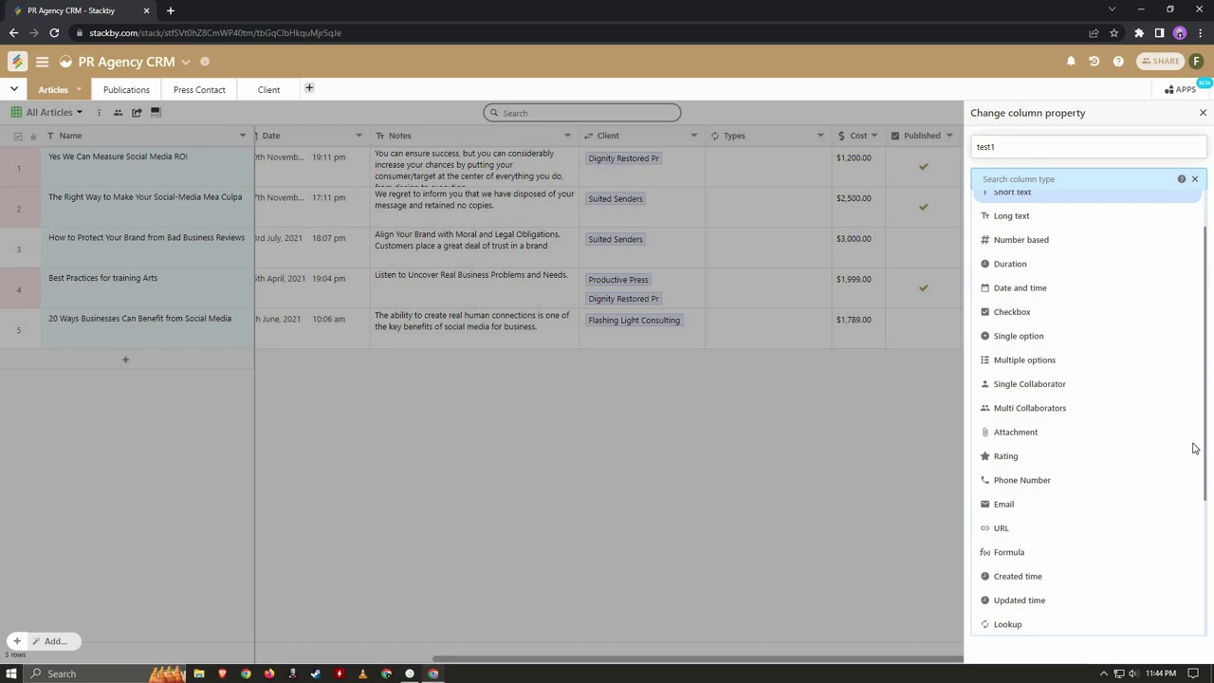
scroll(1193, 451, down, 2)
scroll(1046, 344, down, 2)
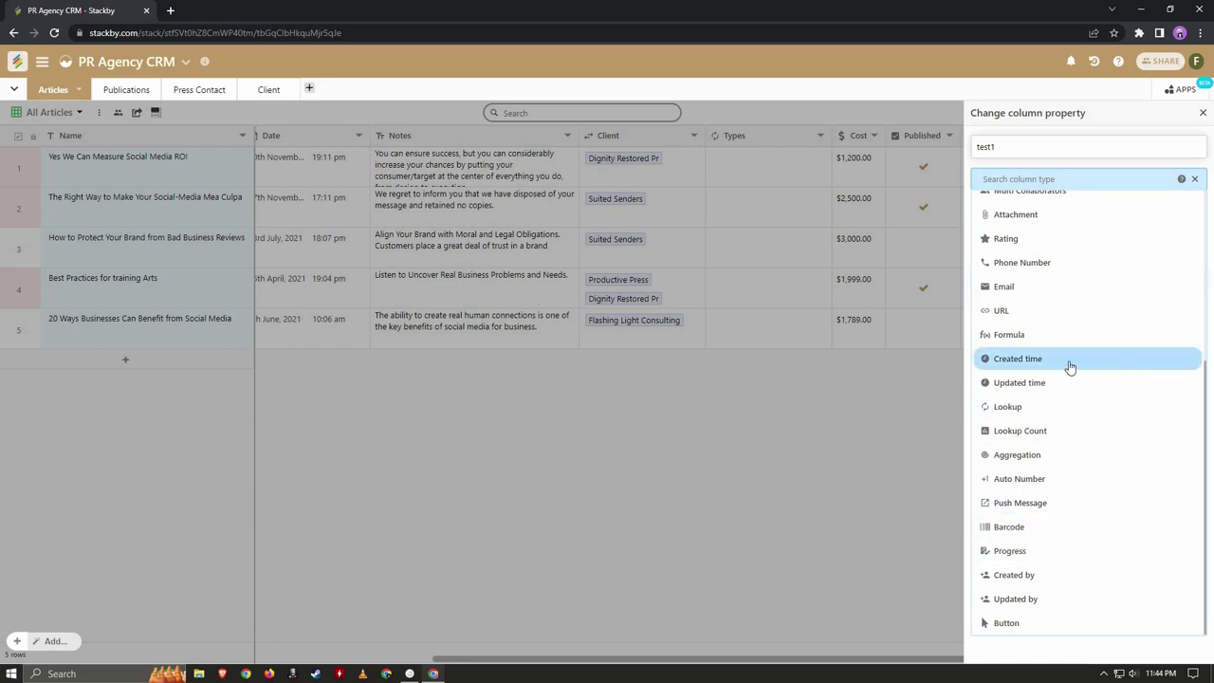
click(1004, 311)
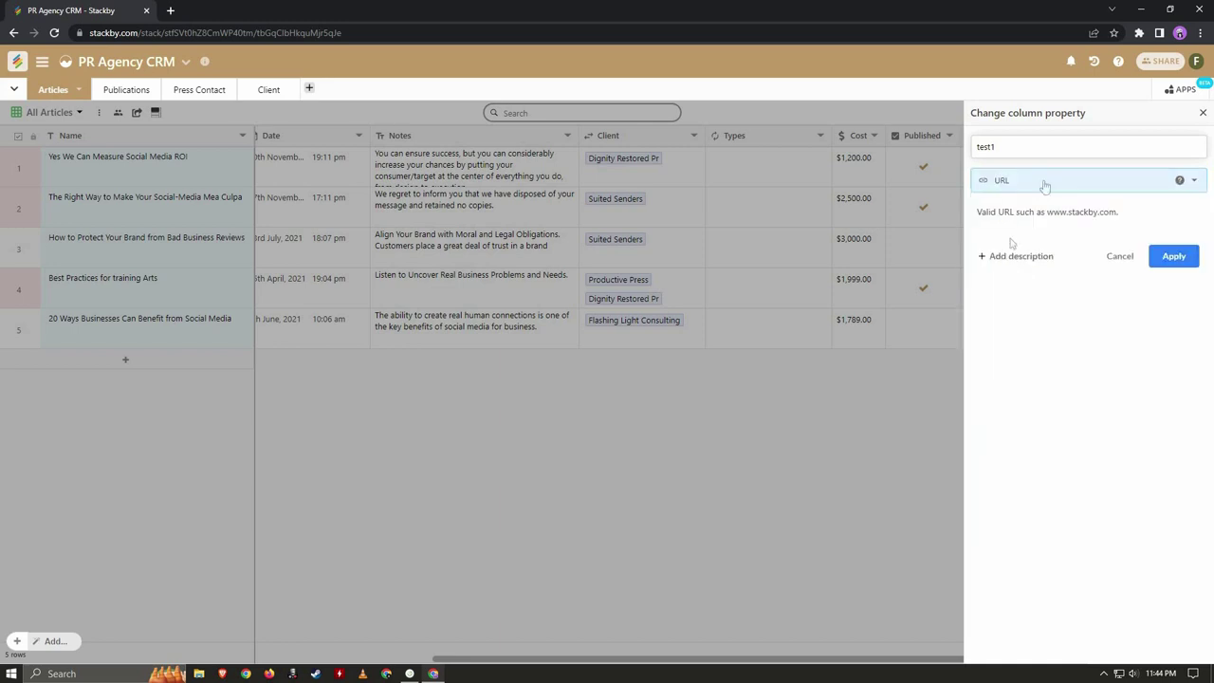
click(1174, 257)
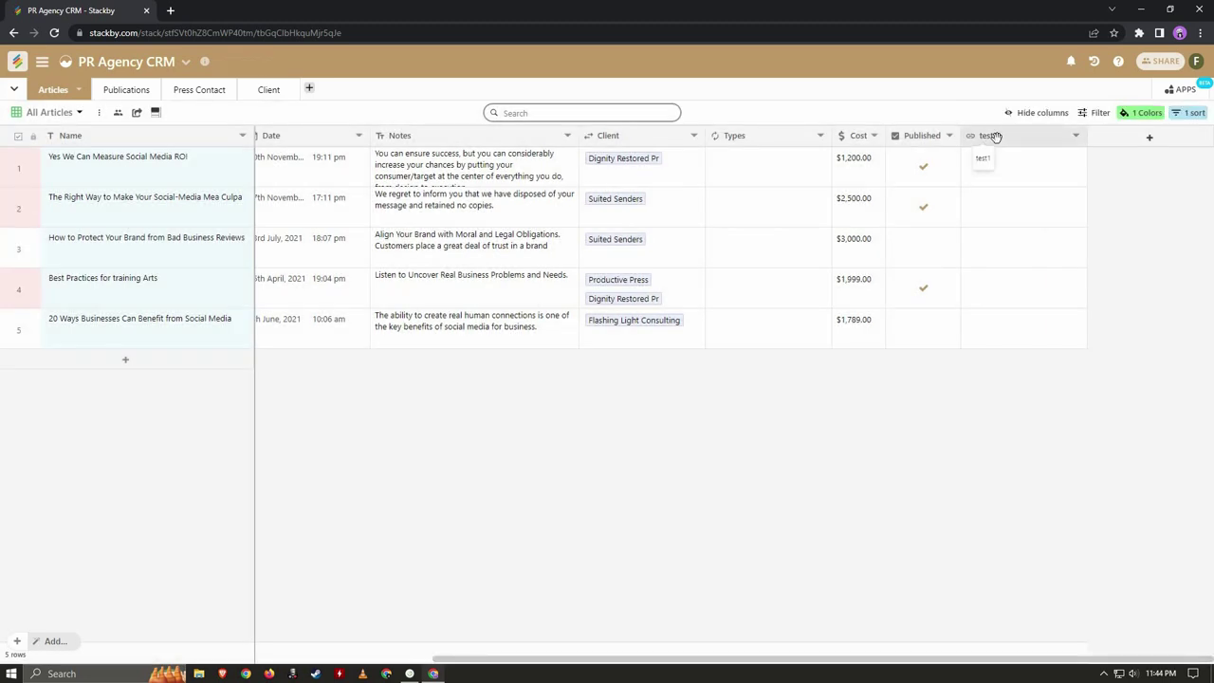
click(984, 173)
click(984, 173)
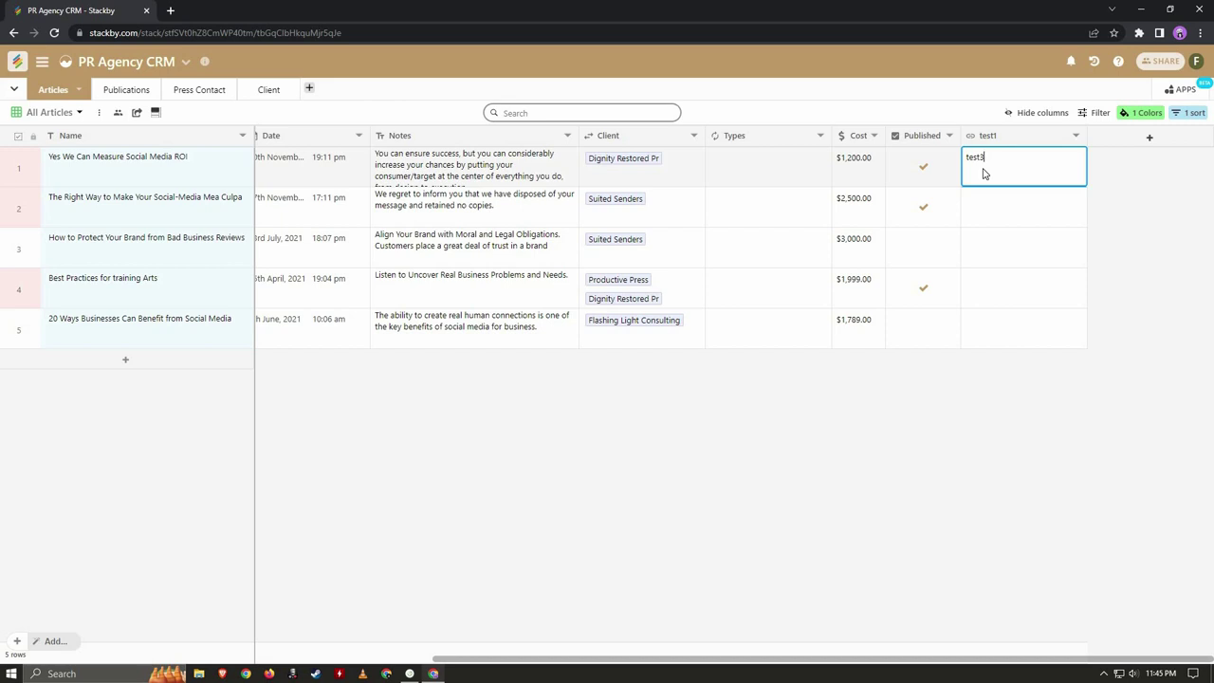
key(Return)
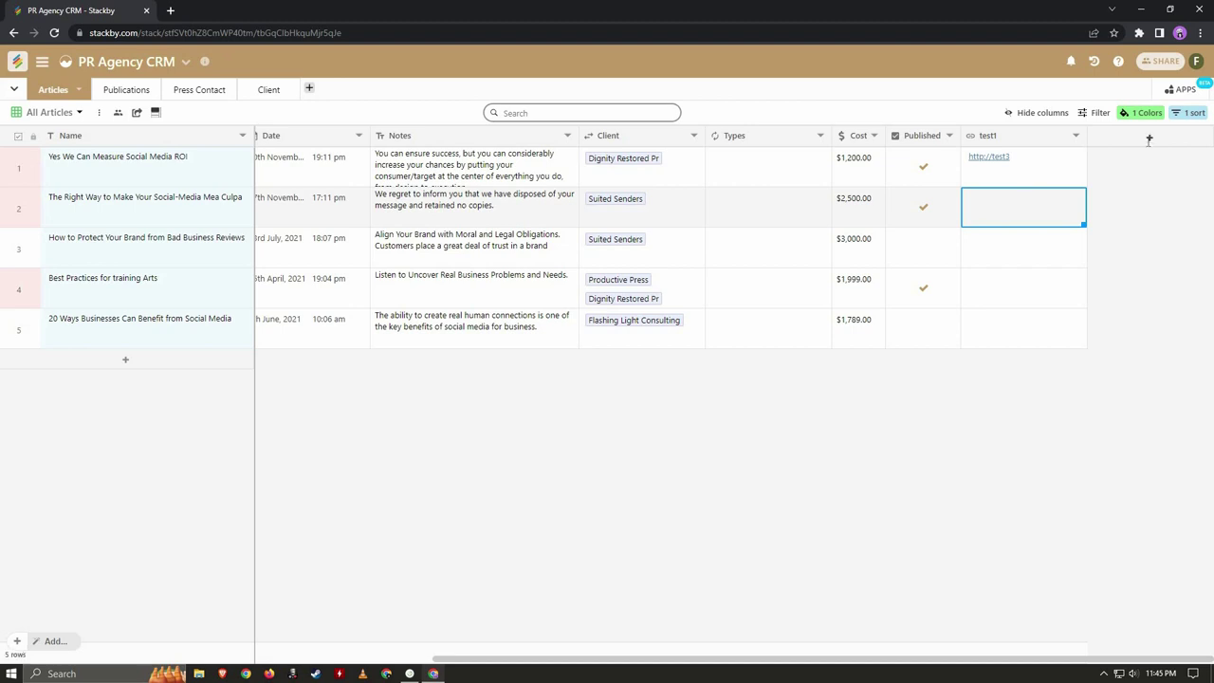
click(1149, 137)
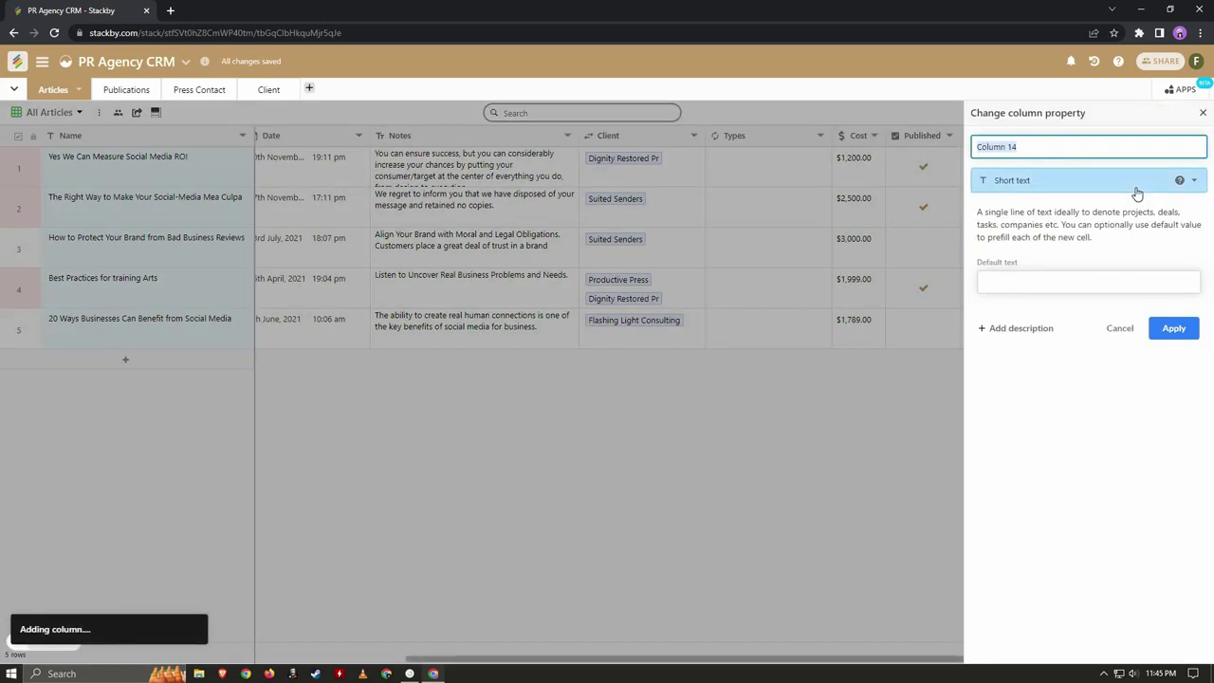
Make the new Column 14 a Checkbox column with orange colour
click(1193, 184)
scroll(1092, 300, down, 1)
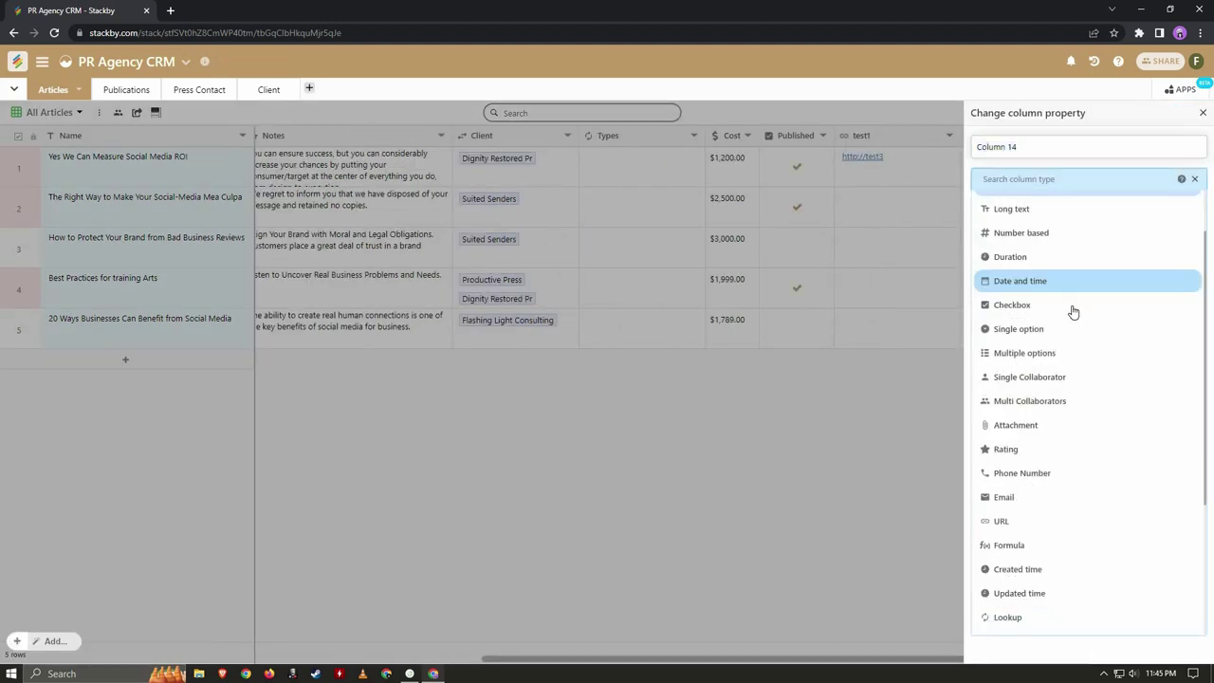
click(1073, 306)
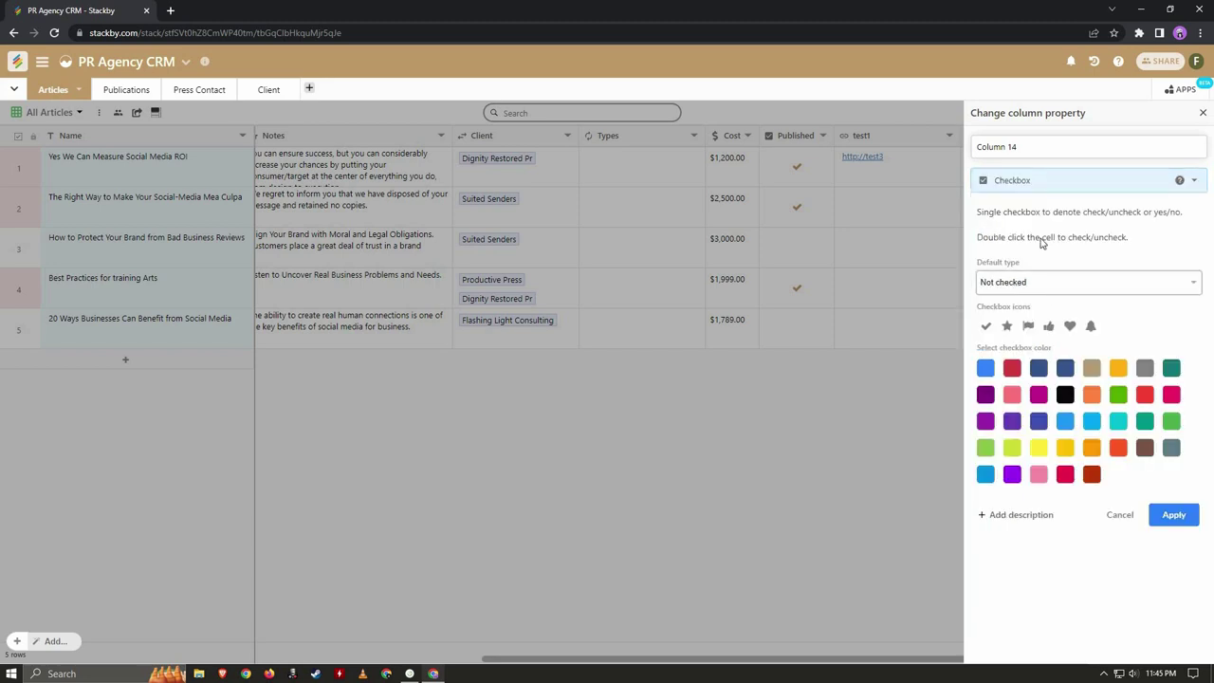
click(1123, 373)
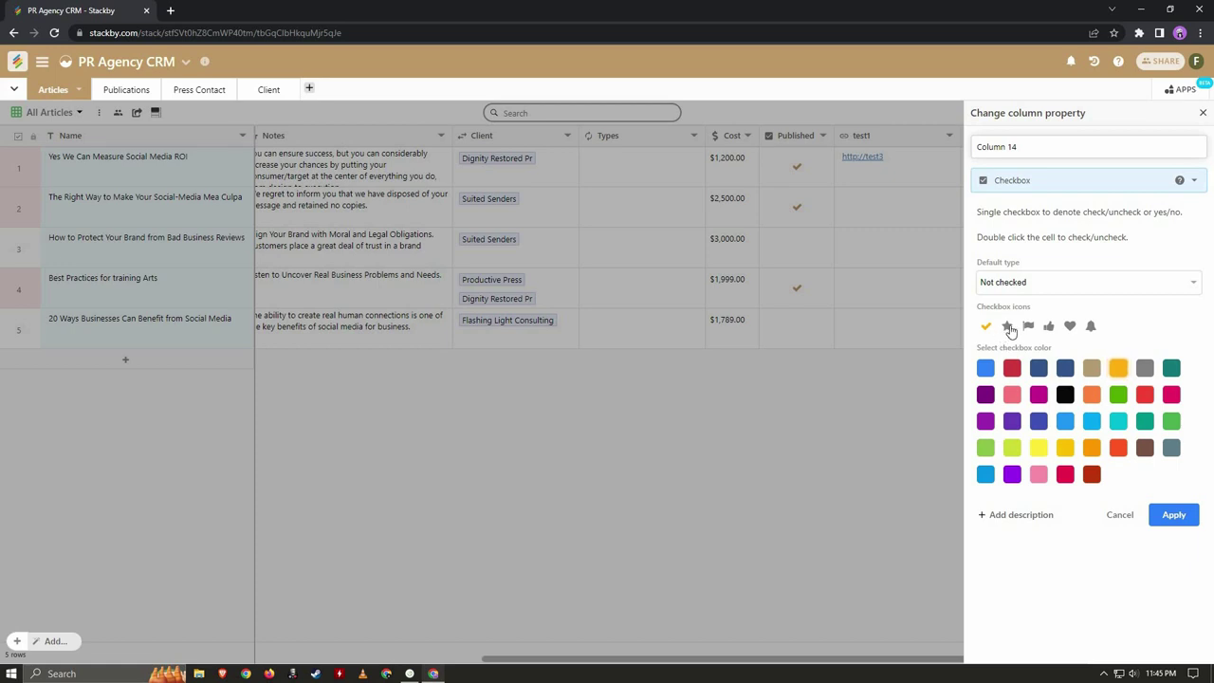
click(1172, 517)
Tick Column 14 for the first article
click(918, 165)
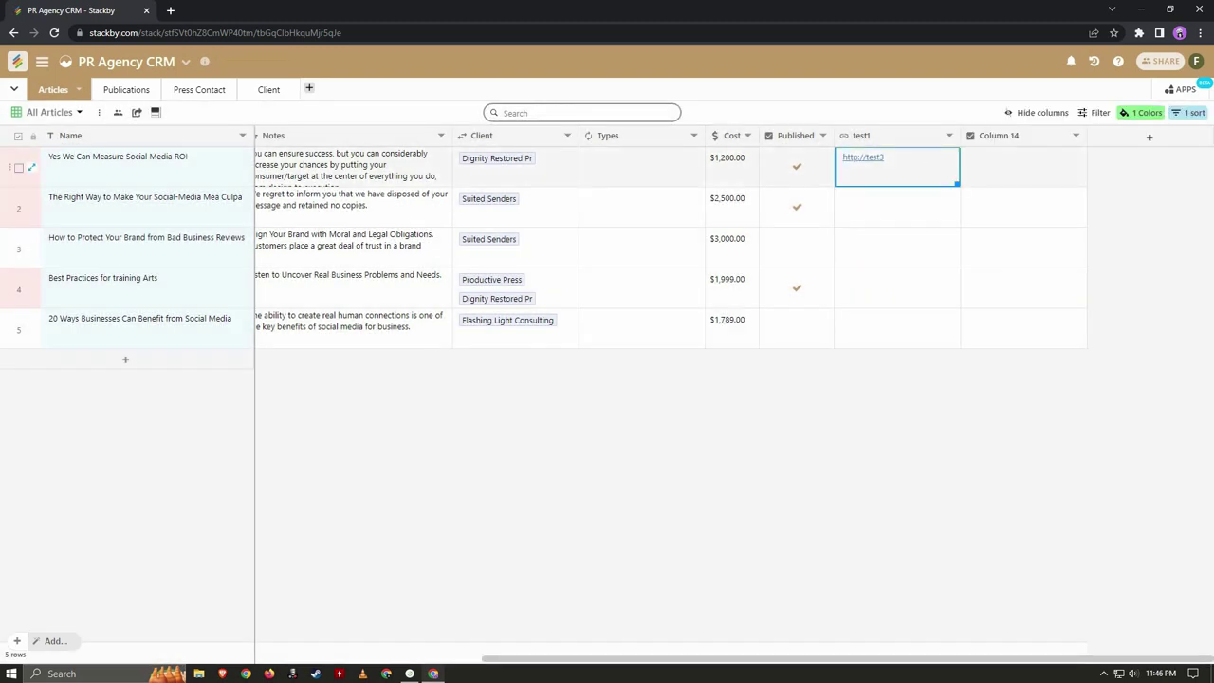
click(1024, 171)
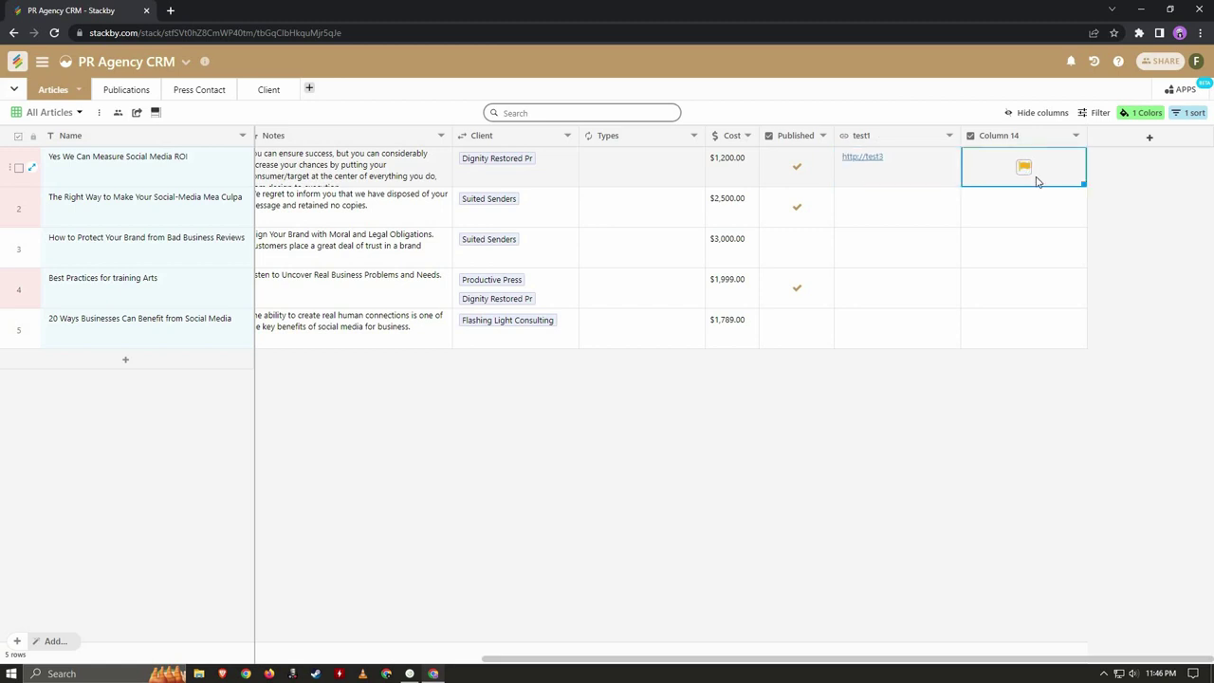
click(377, 658)
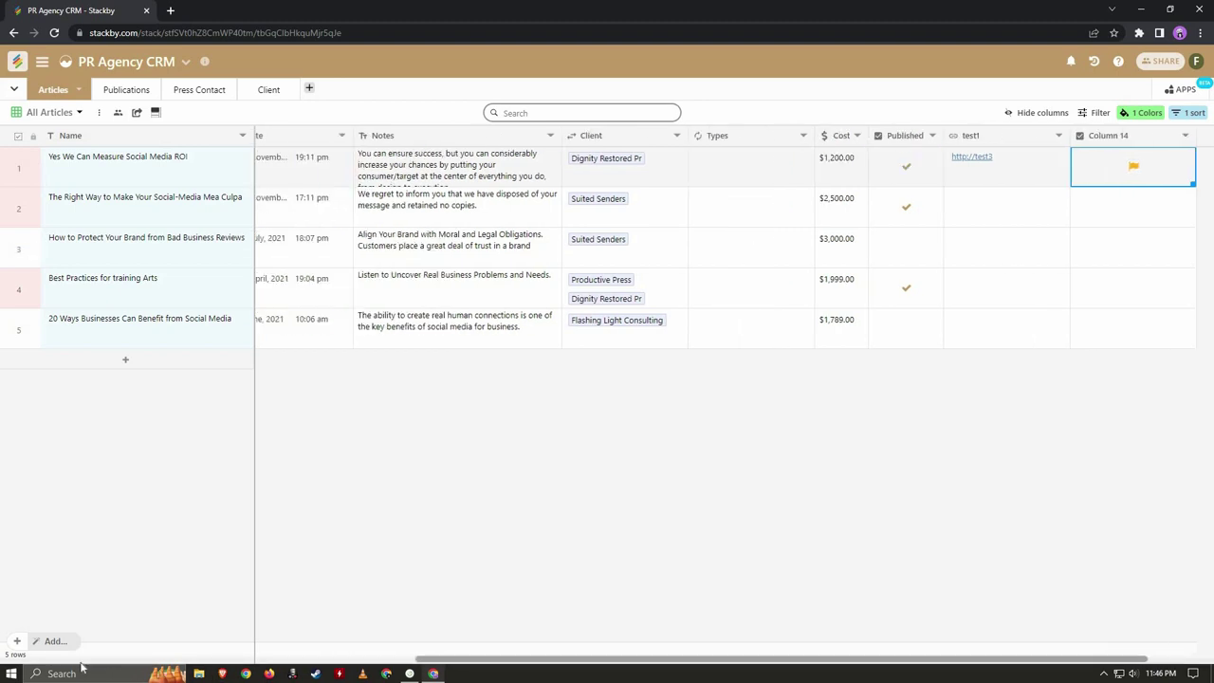
scroll(285, 541, left, 10)
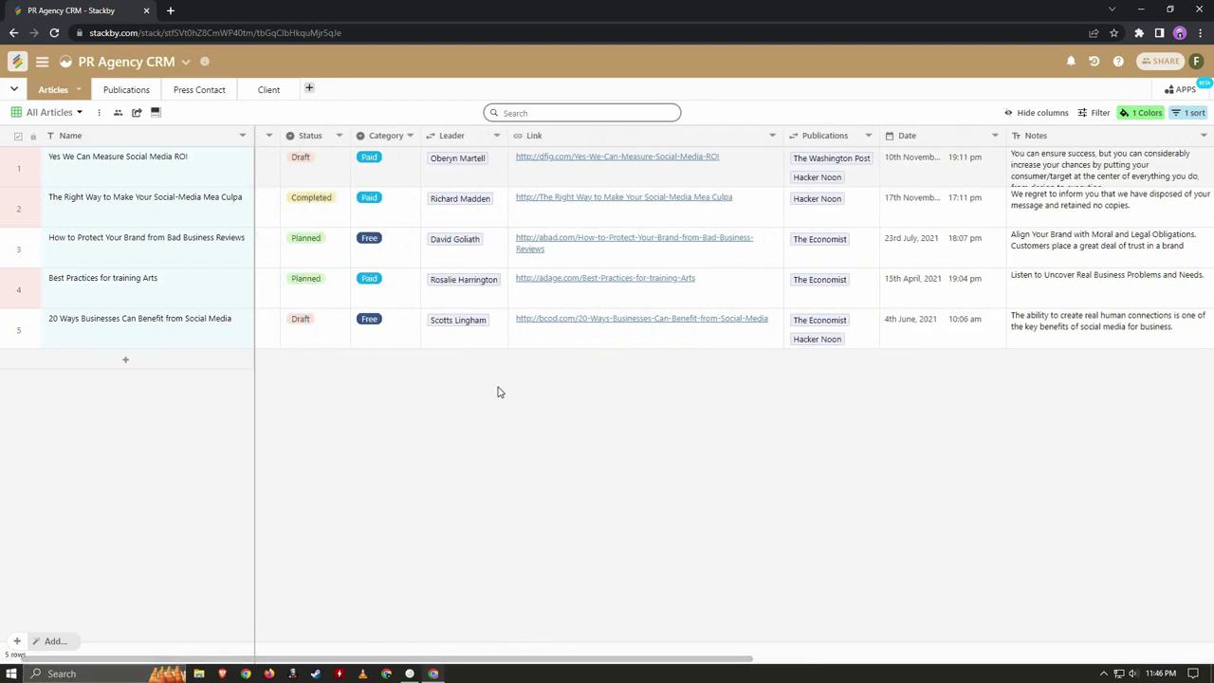
Convert the Category column to Attachment type, accepting that its values are cleared
click(411, 137)
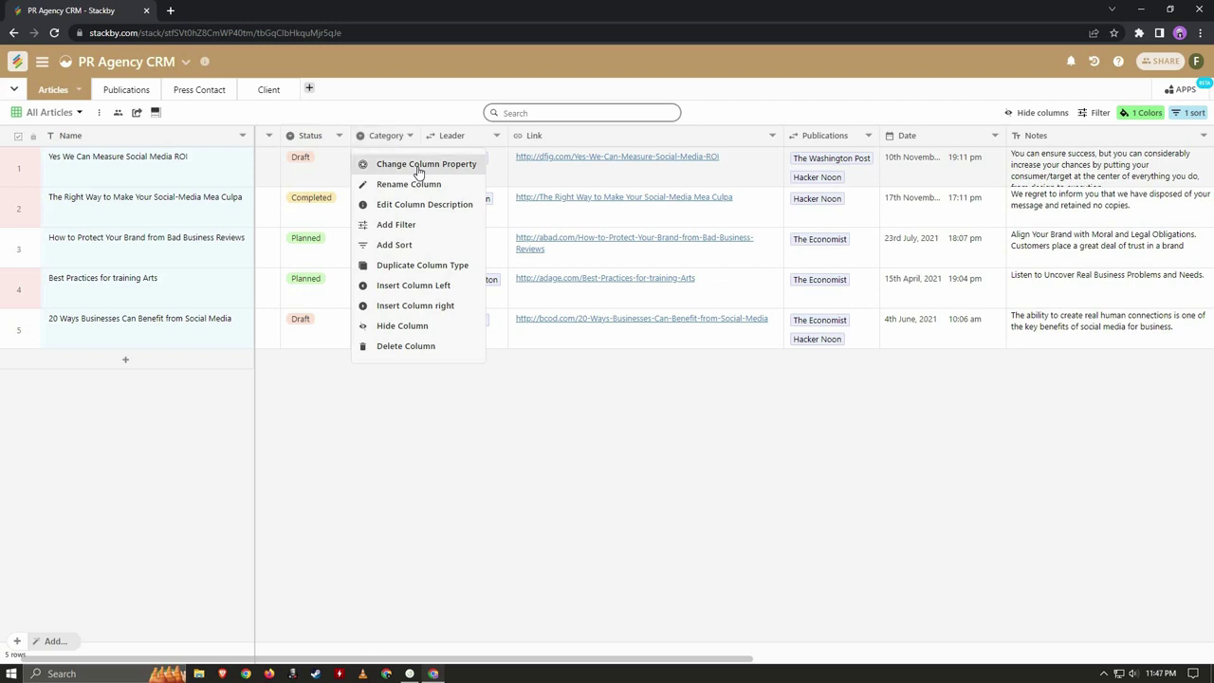
click(418, 167)
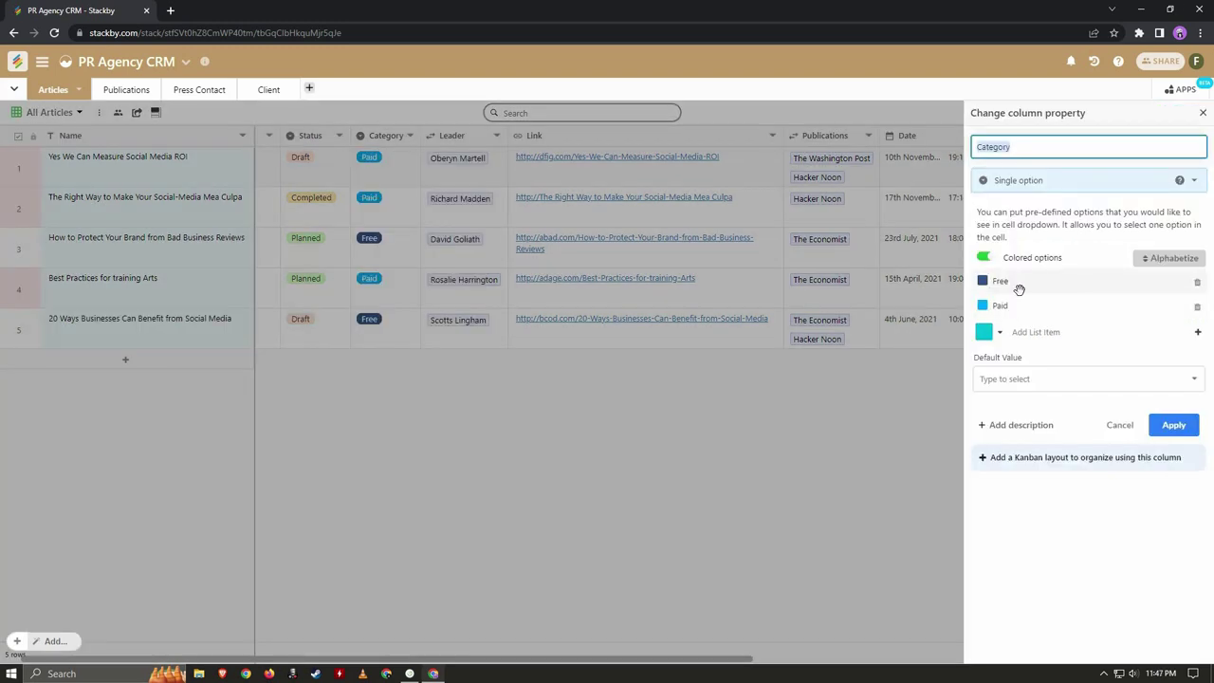
click(1091, 182)
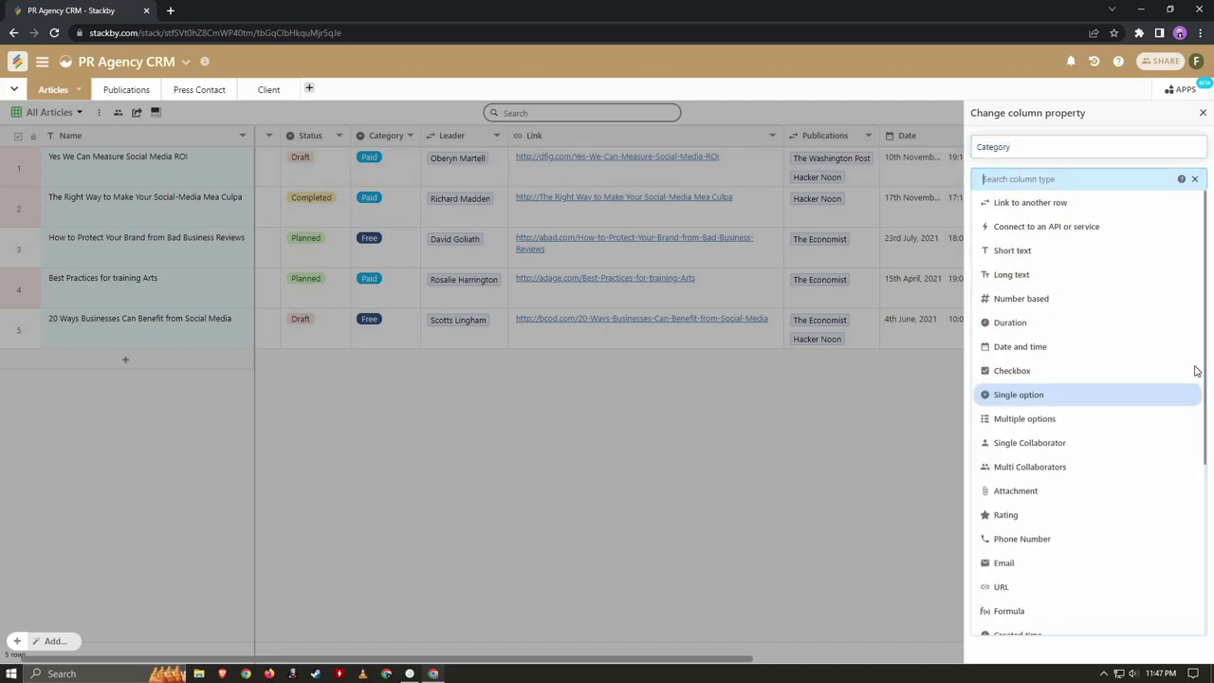
scroll(1197, 363, down, 5)
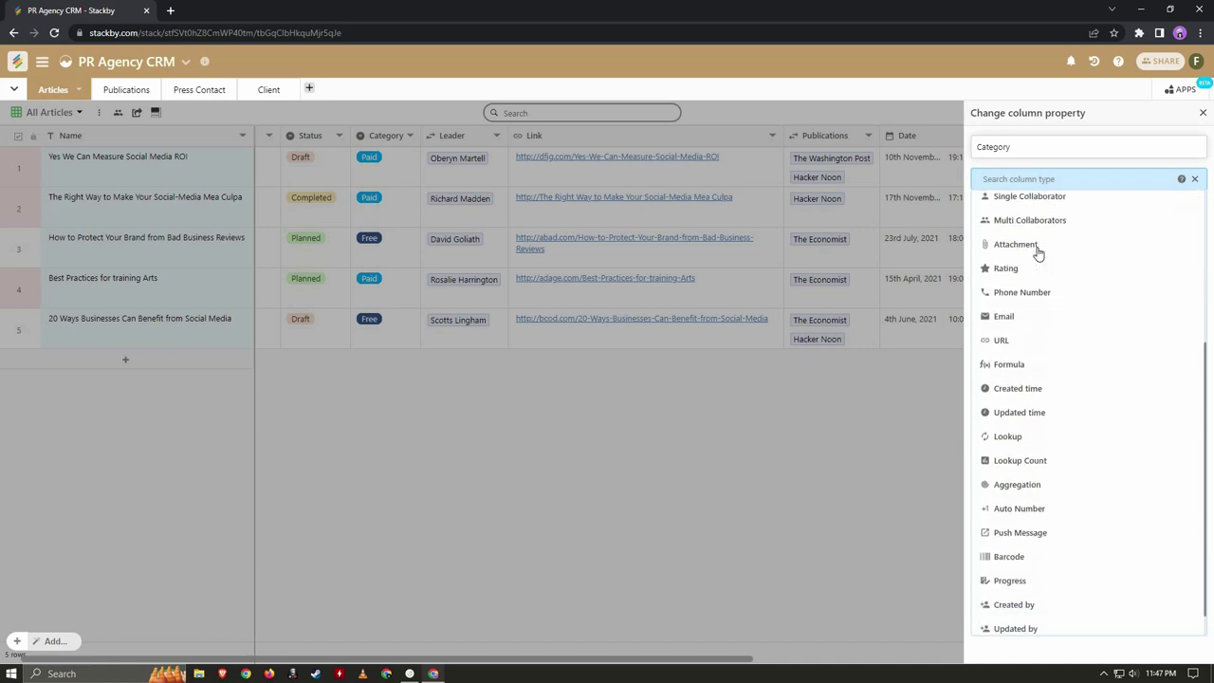
click(1064, 243)
click(1175, 289)
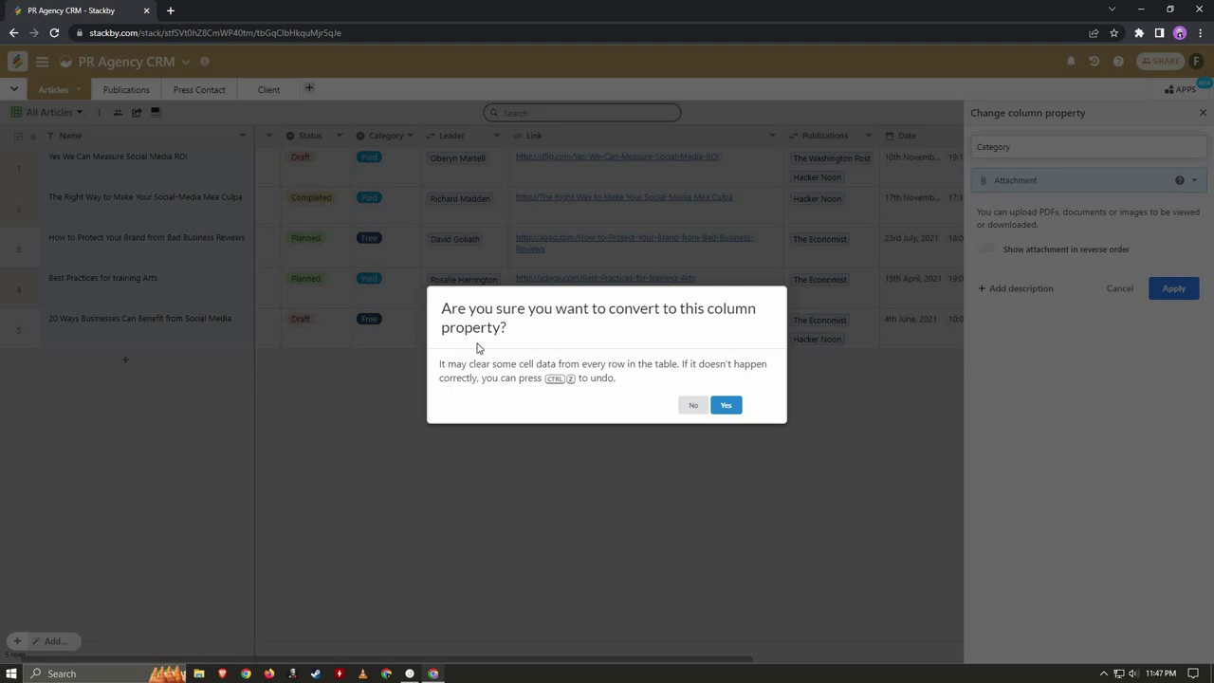
click(726, 407)
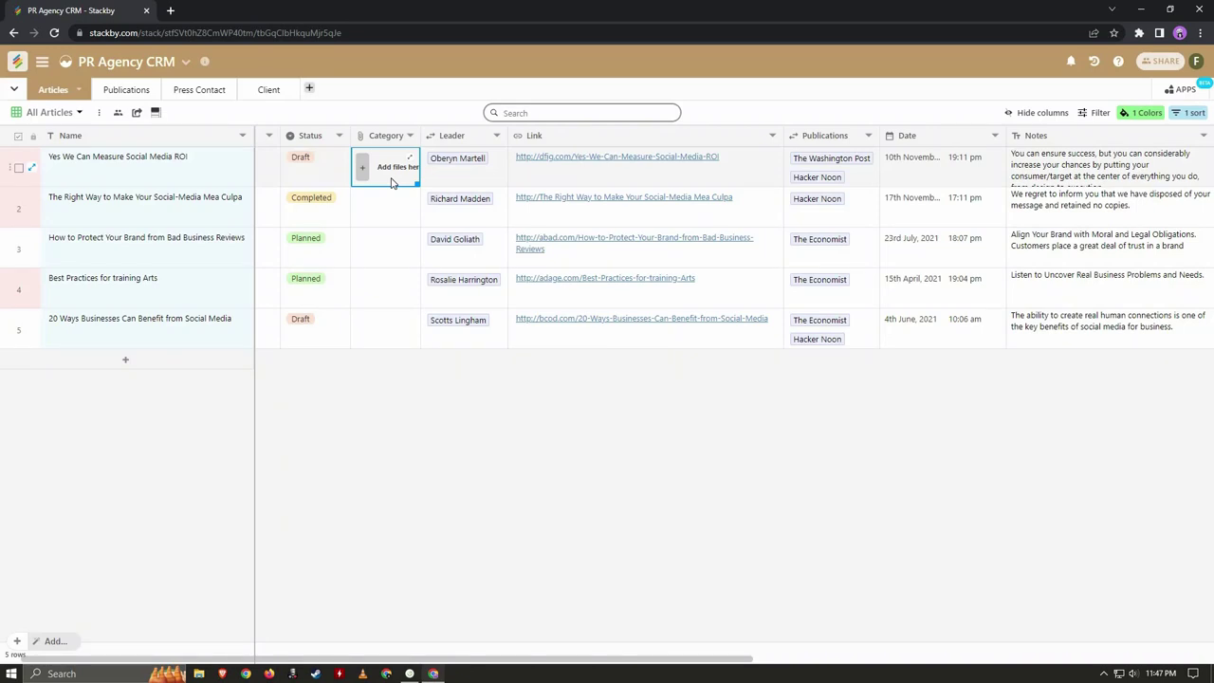
Inspect the emptied Category cells in rows 2 through 5
click(360, 208)
click(383, 244)
key(Down)
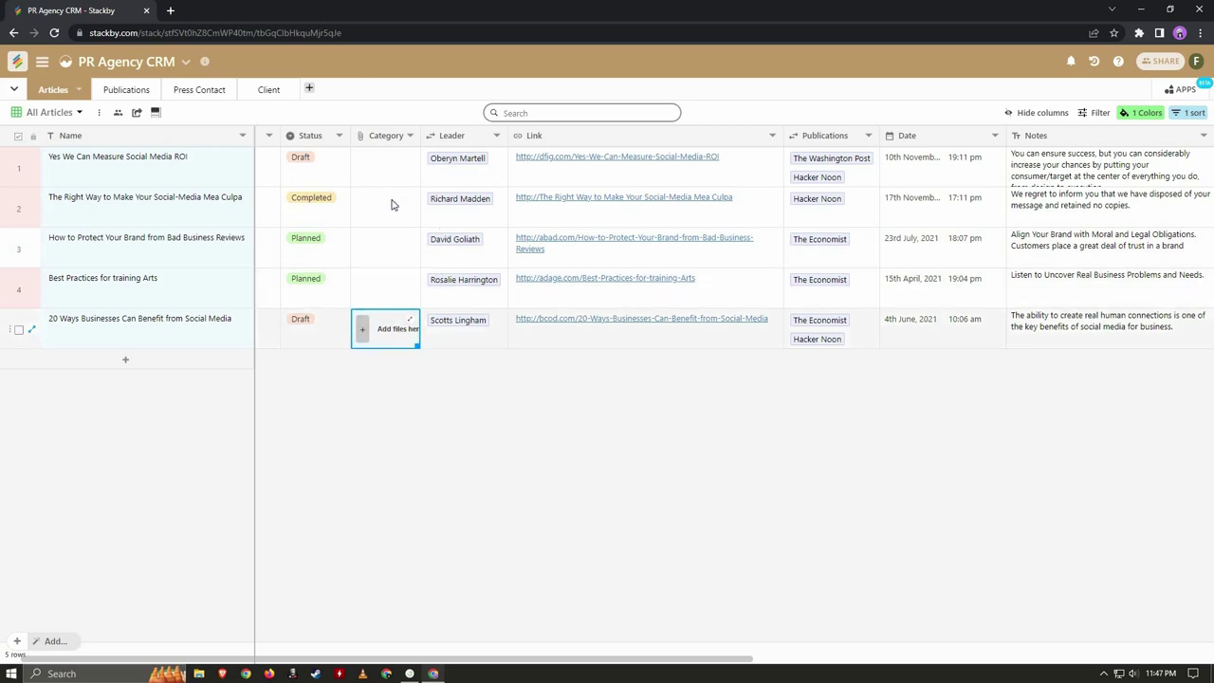
Convert the Date column to Long text and confirm the conversion
click(994, 138)
click(955, 164)
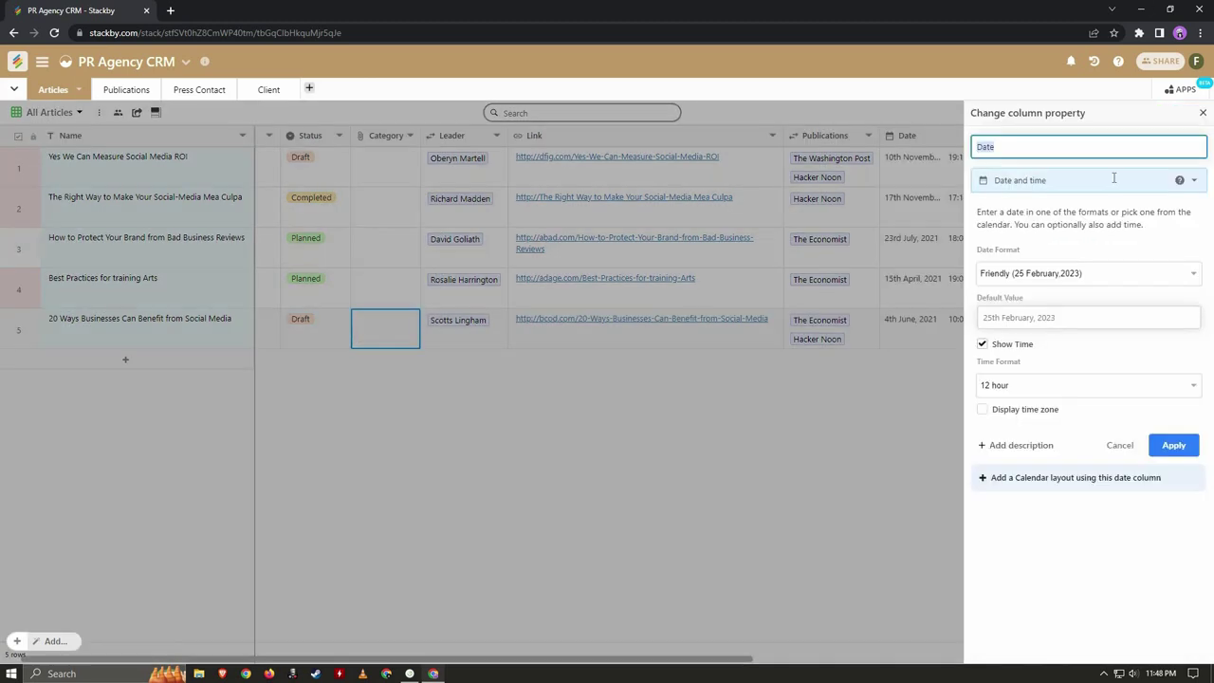
click(1105, 185)
click(1022, 274)
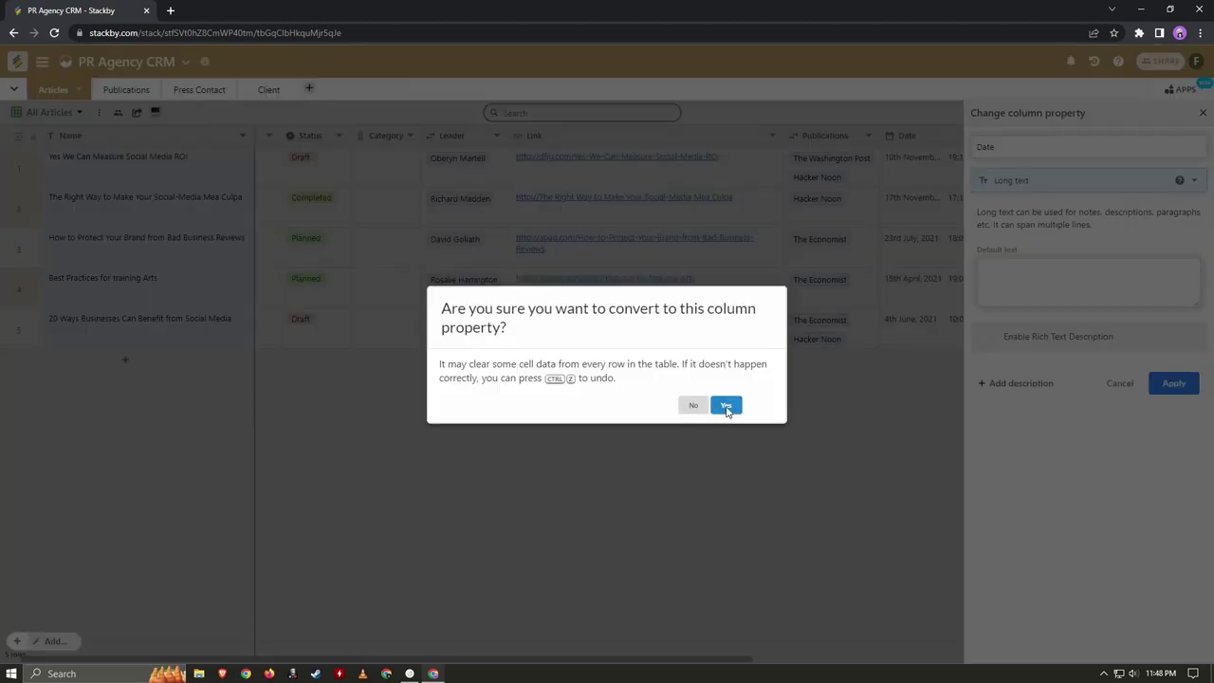
click(727, 408)
click(948, 169)
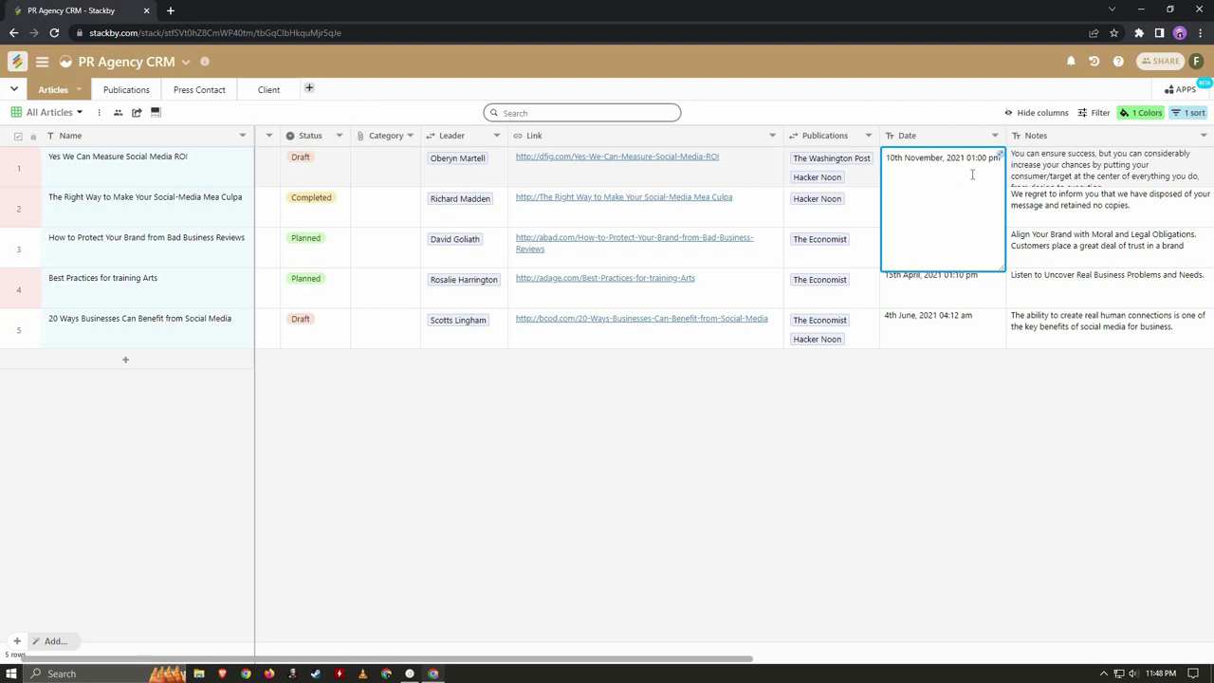
Replace the fourth article's date with test444
click(936, 283)
key(BackSpace)
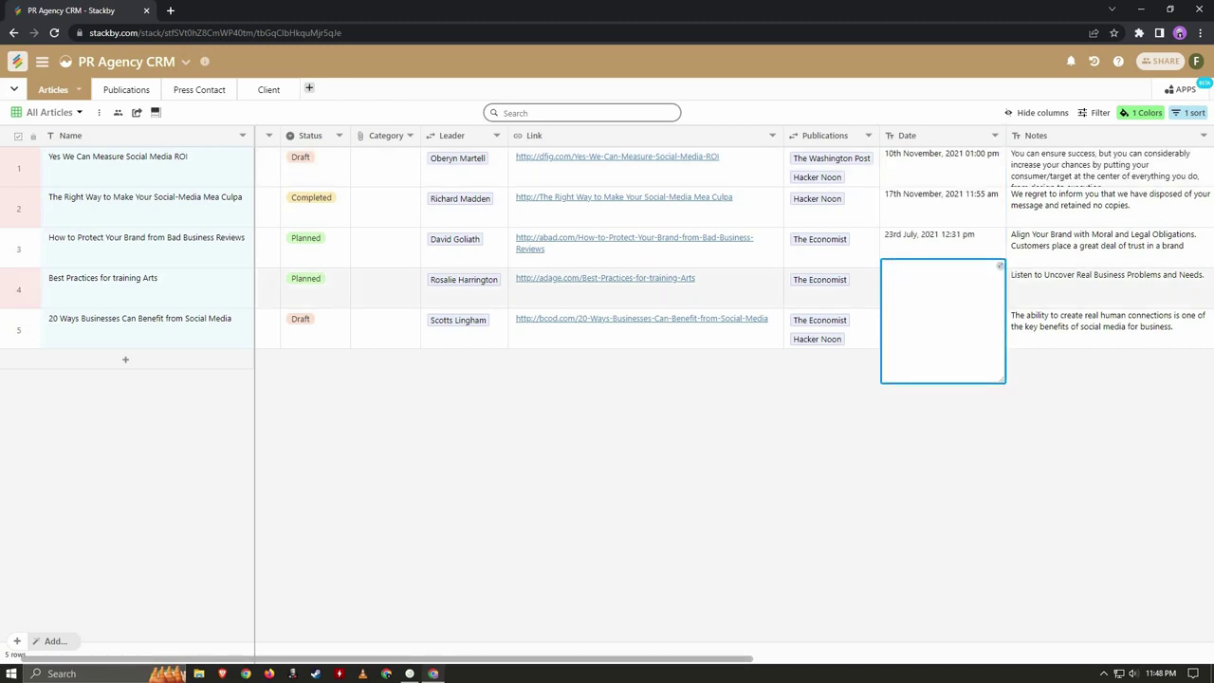
text(test444)
click(1020, 432)
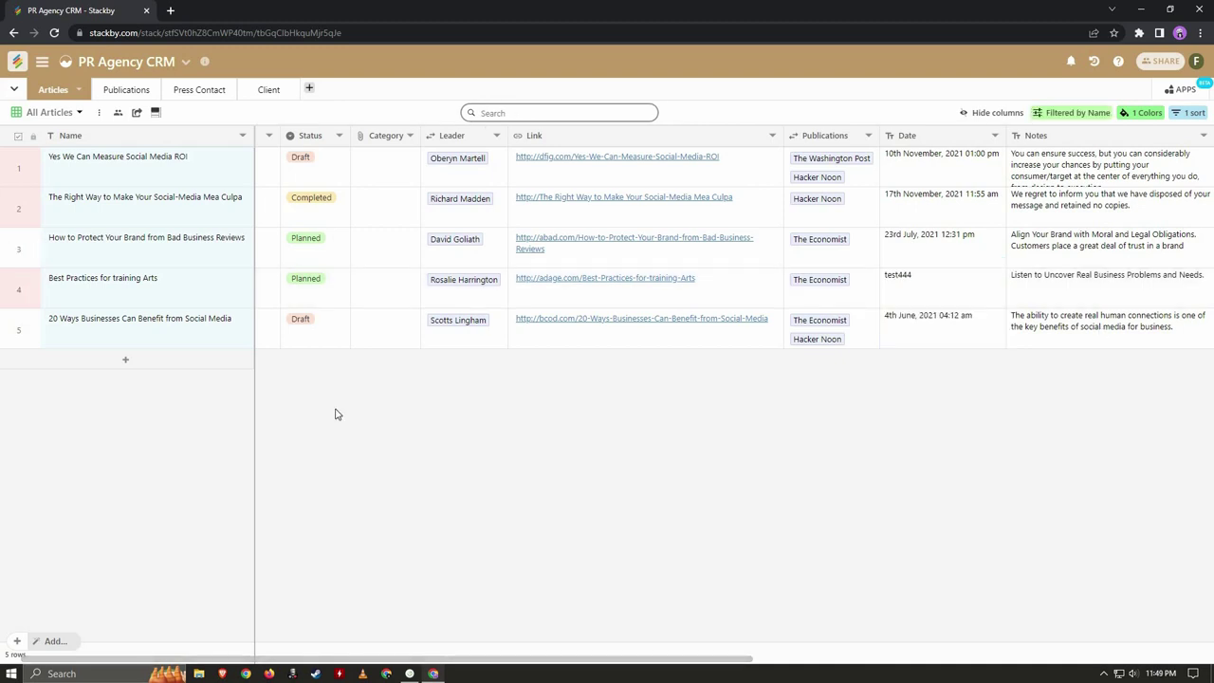
Create an empty table in the stack, keeping the default name Table 5
click(15, 91)
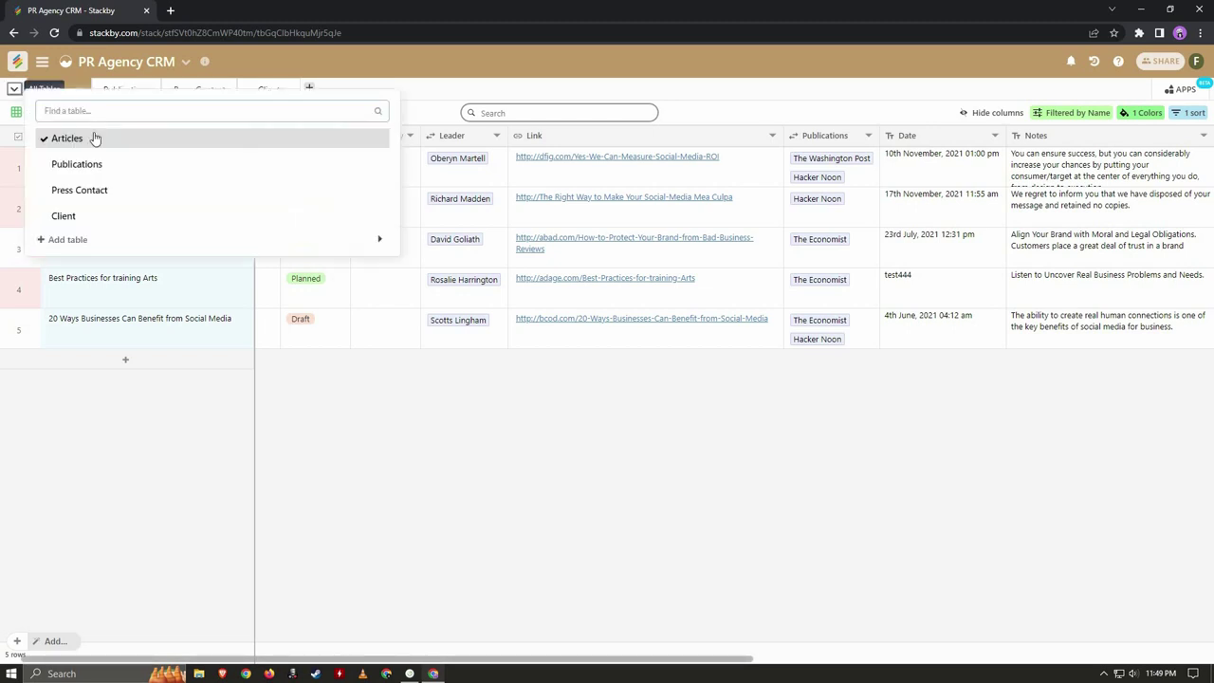
click(63, 245)
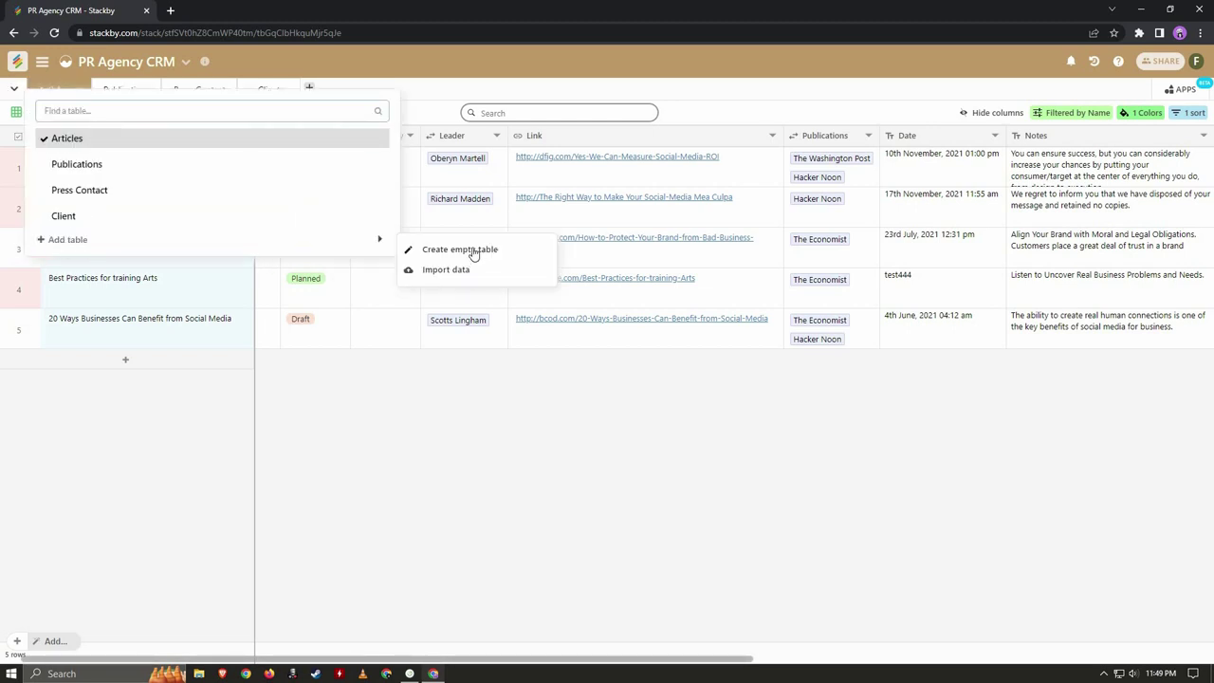
click(474, 251)
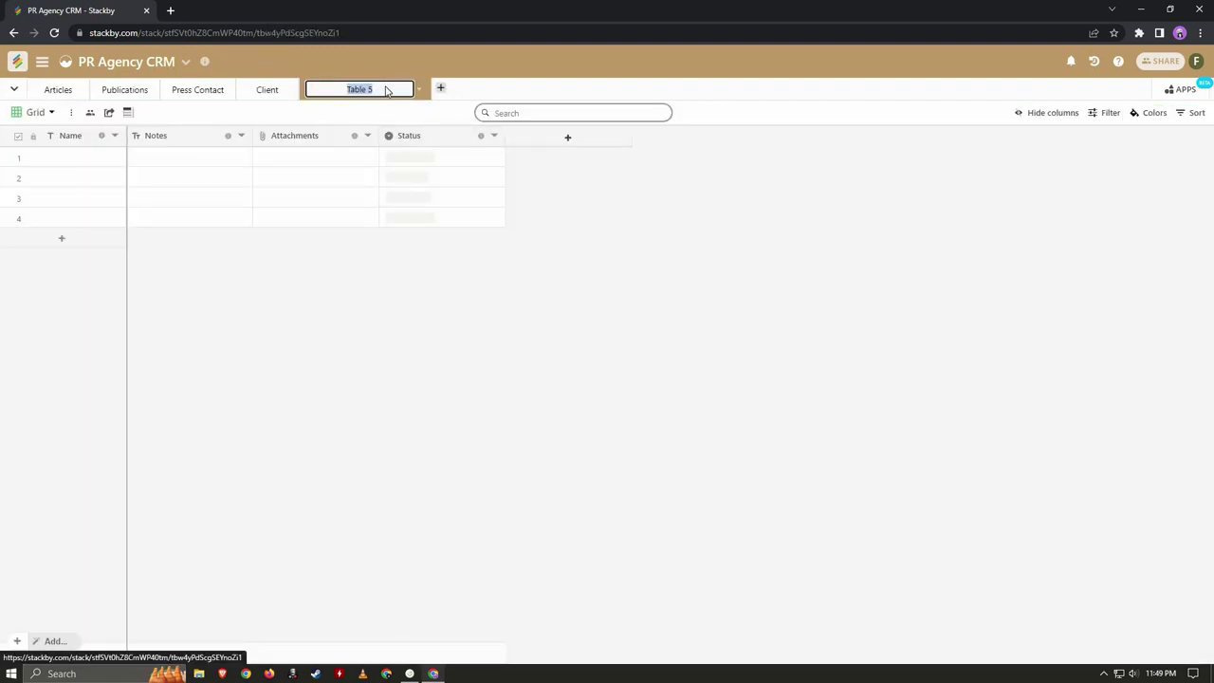
key(Return)
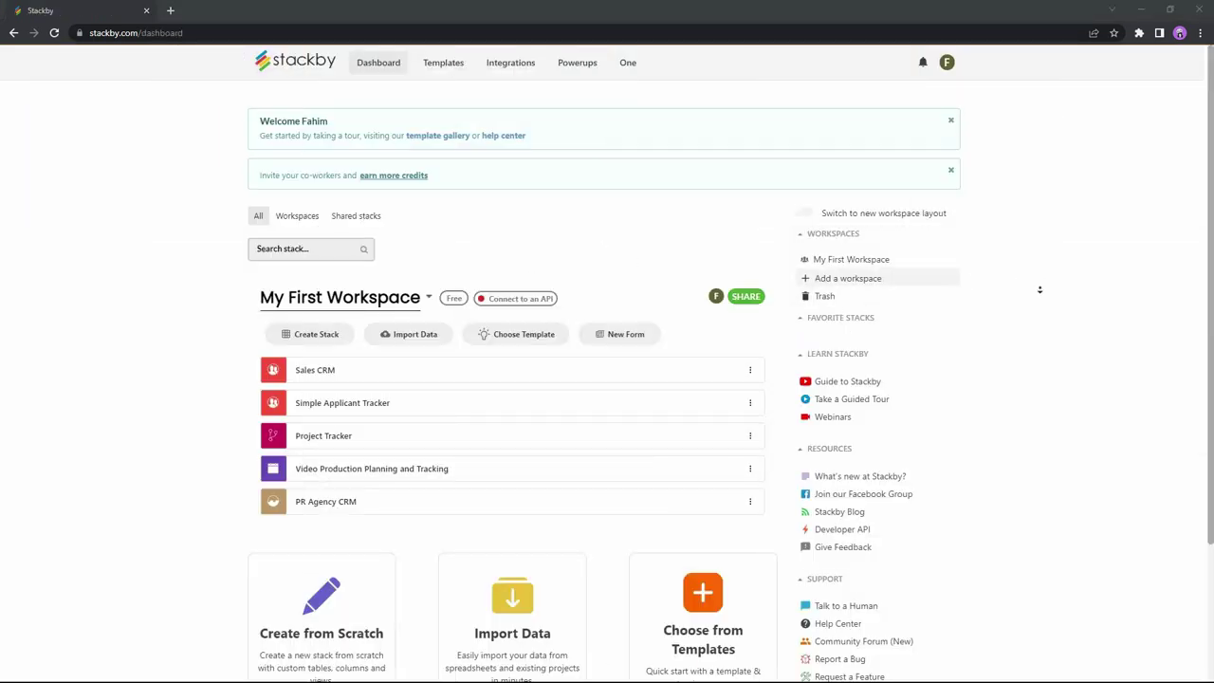
scroll(1066, 213, down, 3)
scroll(1067, 217, up, 2)
scroll(1067, 217, up, 1)
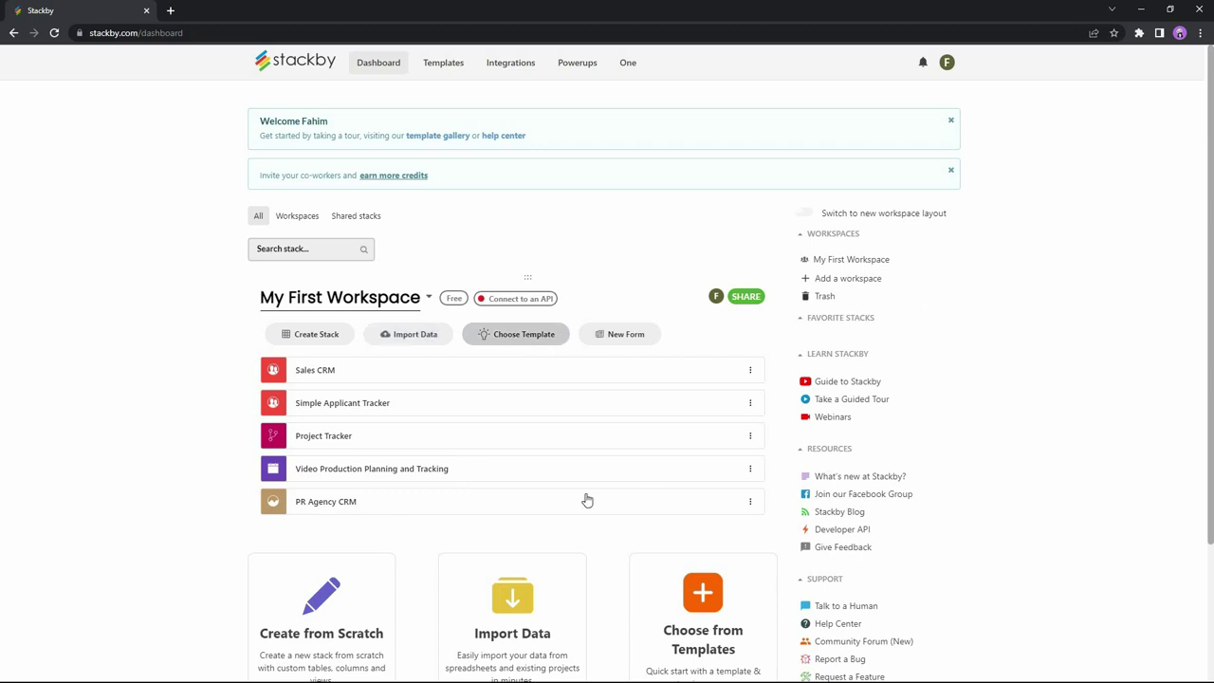
scroll(588, 500, down, 2)
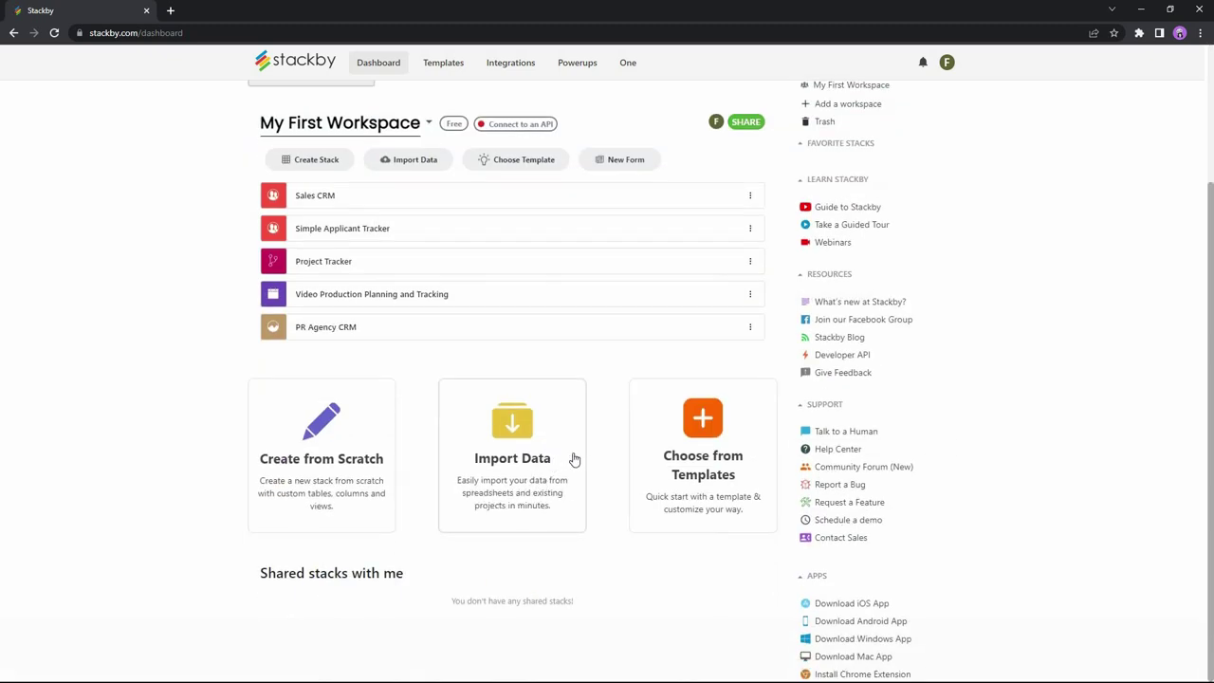
scroll(532, 427, up, 2)
click(436, 345)
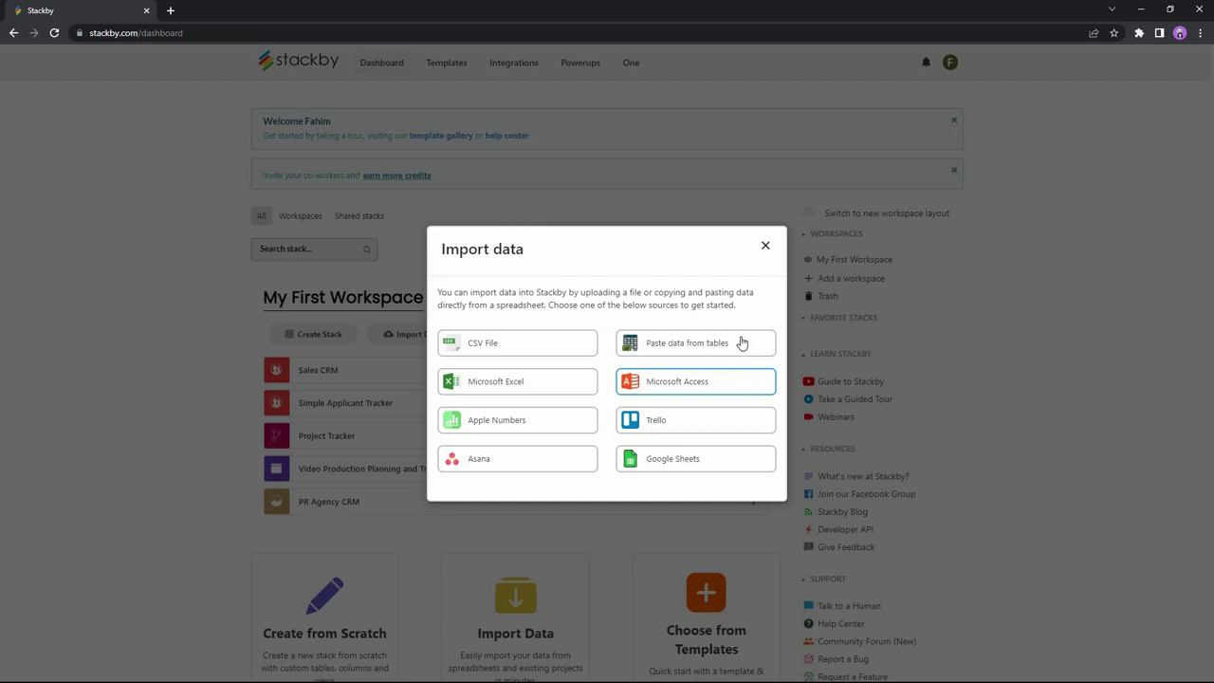
click(765, 249)
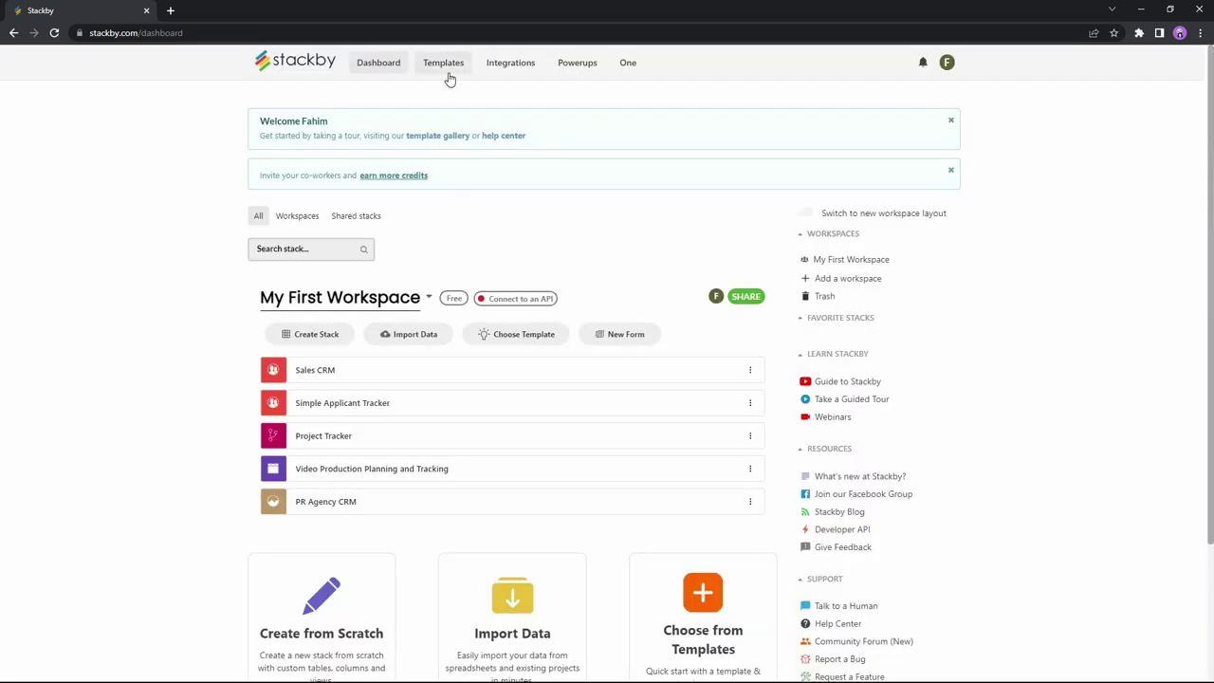
click(510, 62)
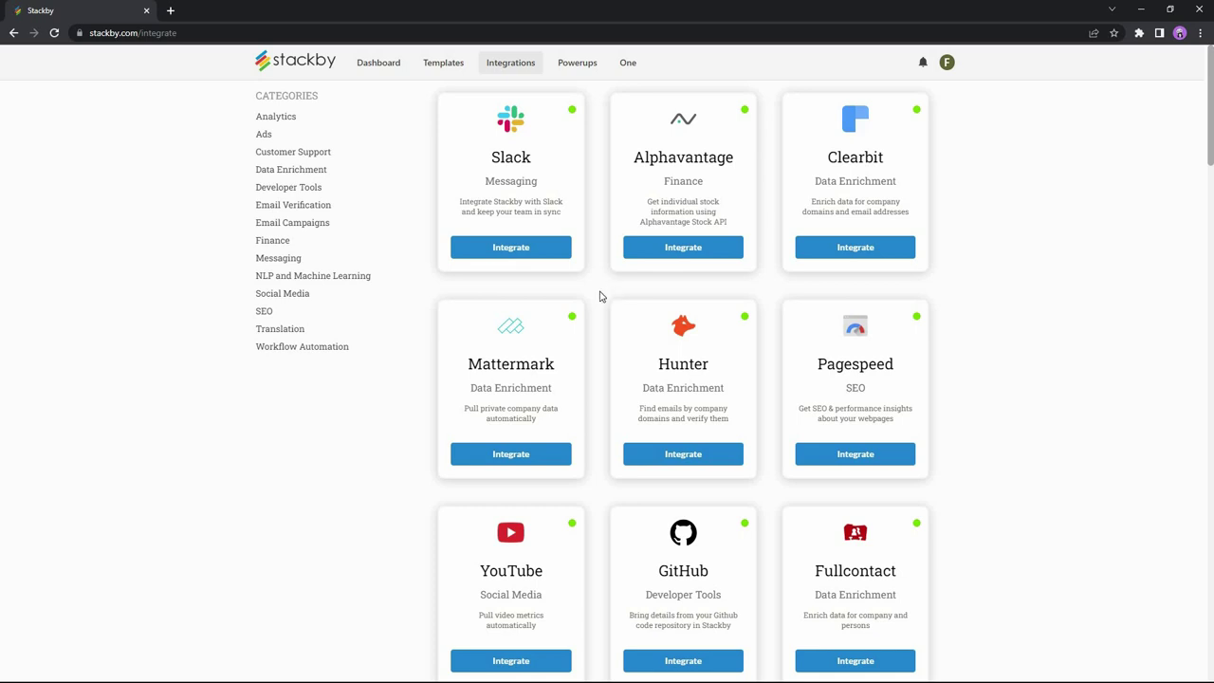
Autoscroll through the Integrations catalogue cards, then go to the Powerups page
middle_click(1058, 177)
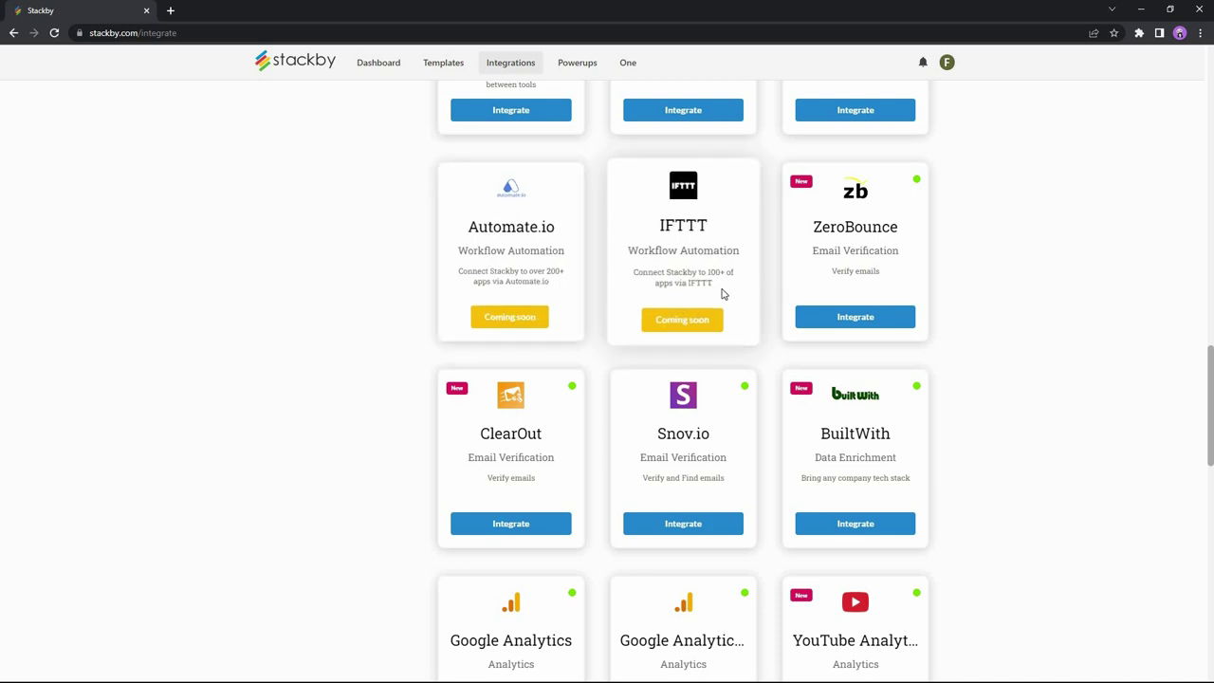
middle_click(965, 298)
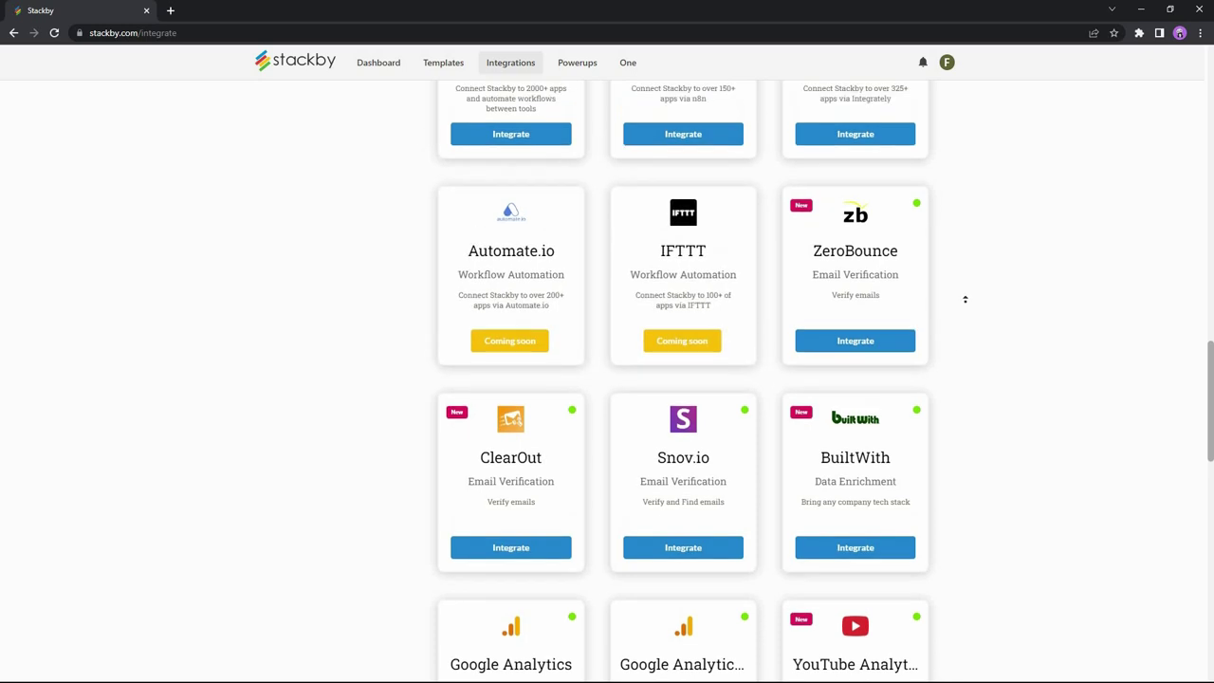
click(579, 69)
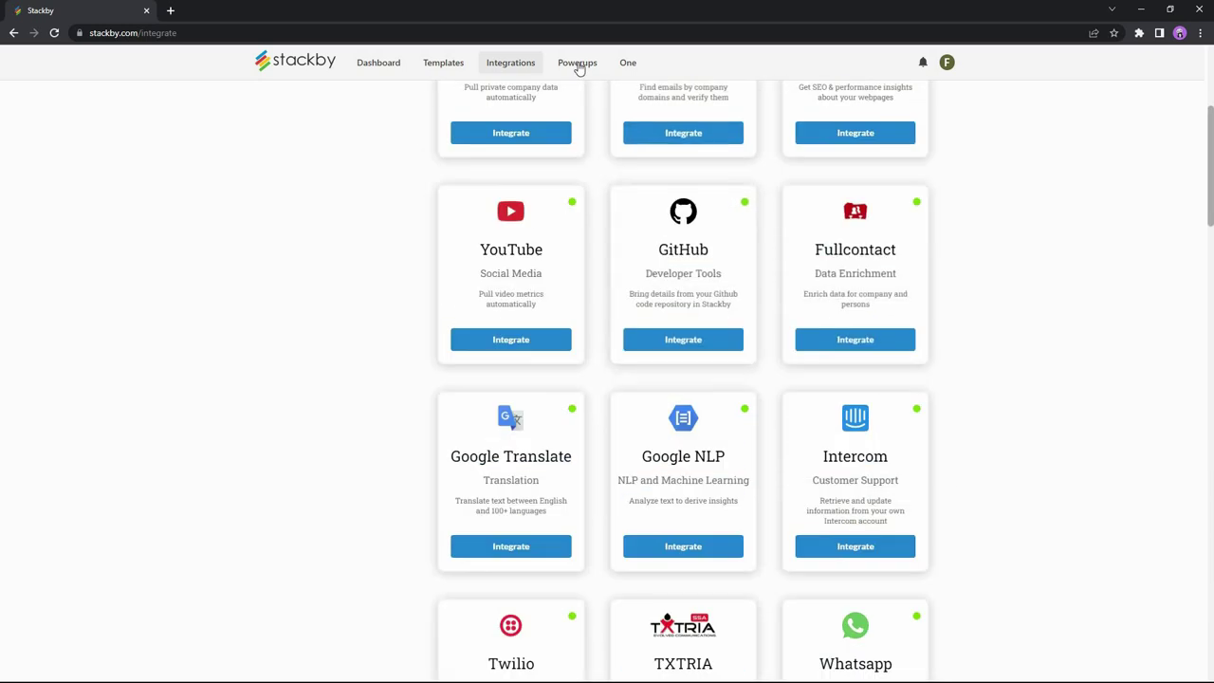
click(578, 65)
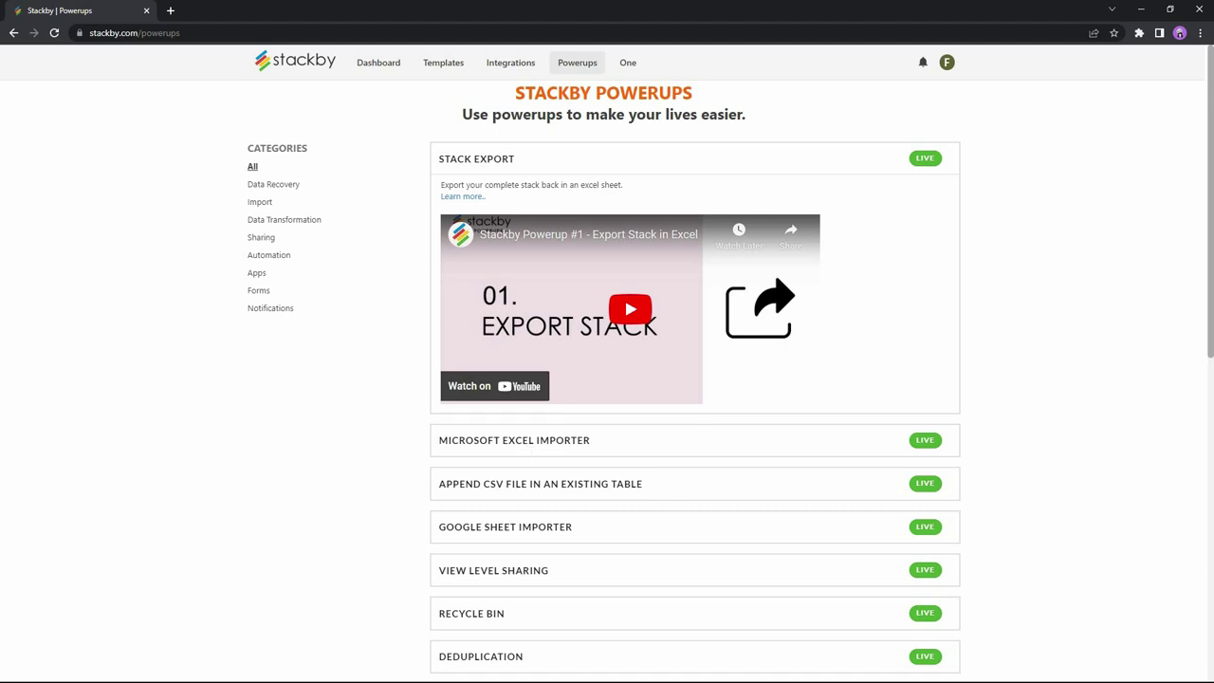
Play the Microsoft Excel Importer demo video, then go to the Stackby One gallery
click(645, 440)
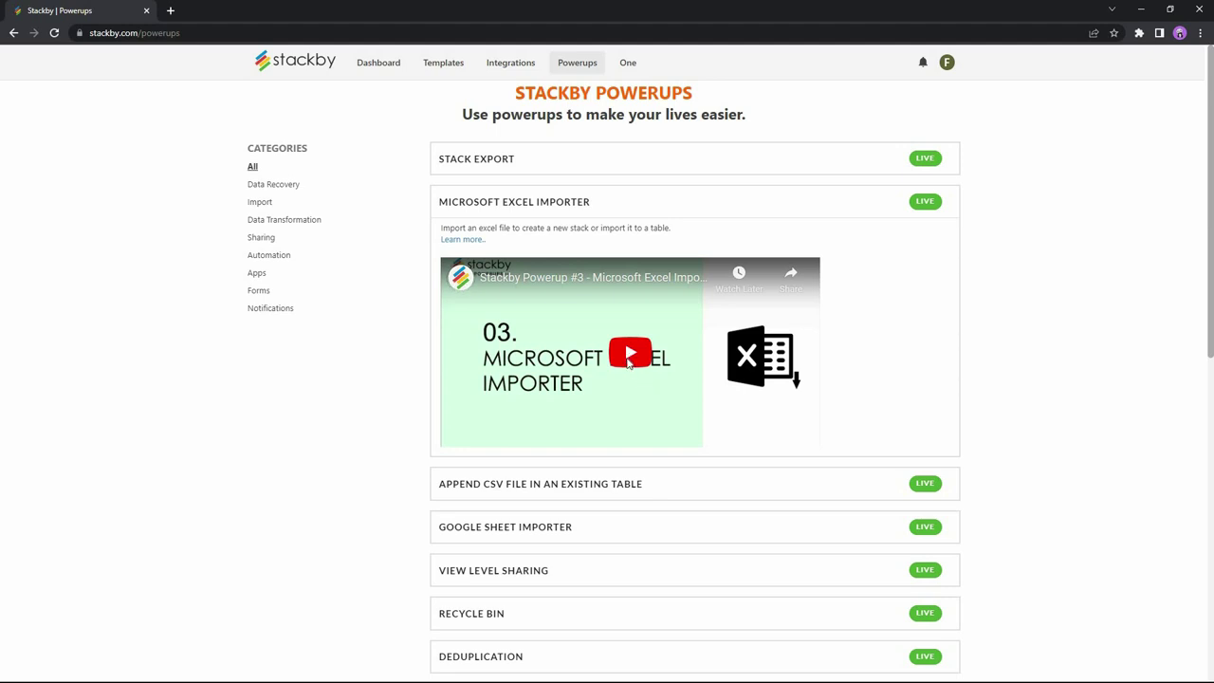
click(629, 359)
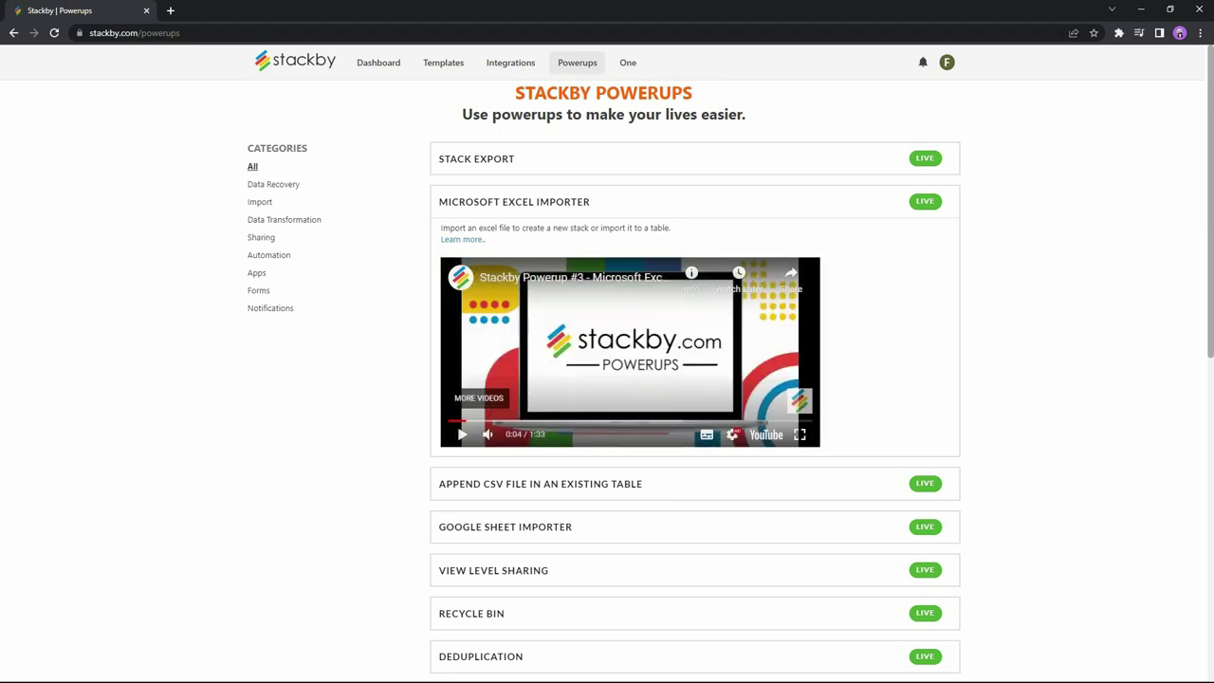
click(626, 69)
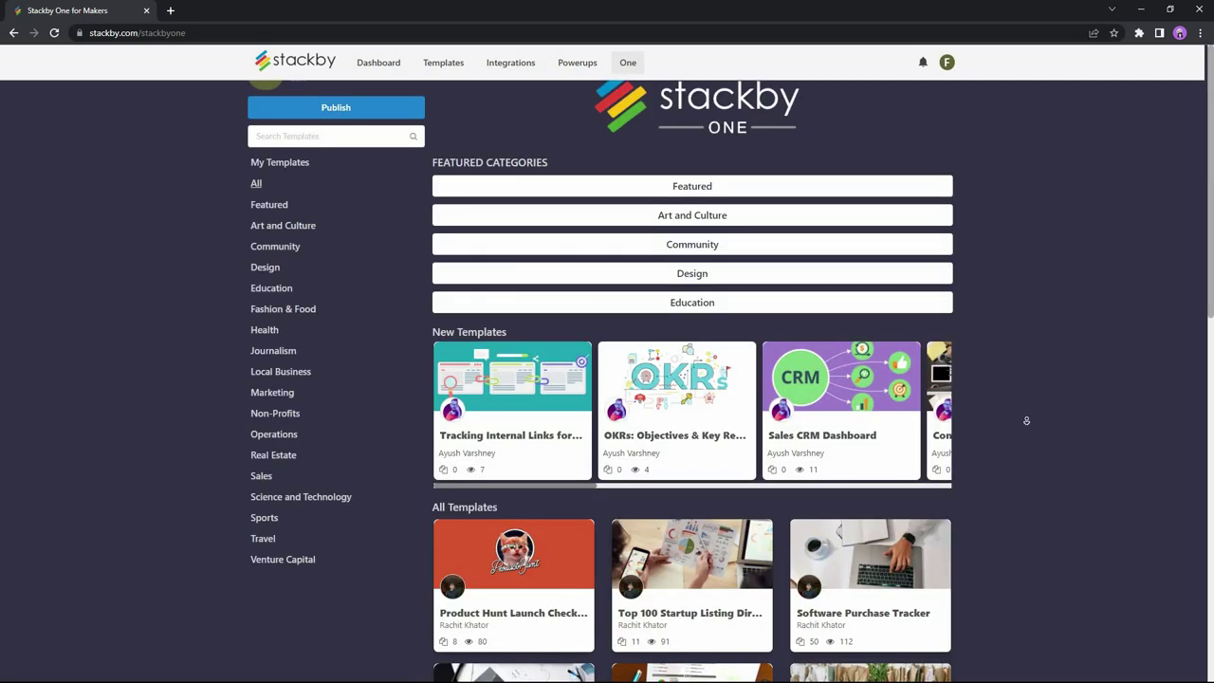
Open the Top 100 Startup Listing Directories template and check its Assets and All Directories tables
scroll(1025, 420, down, 3)
scroll(1022, 379, up, 2)
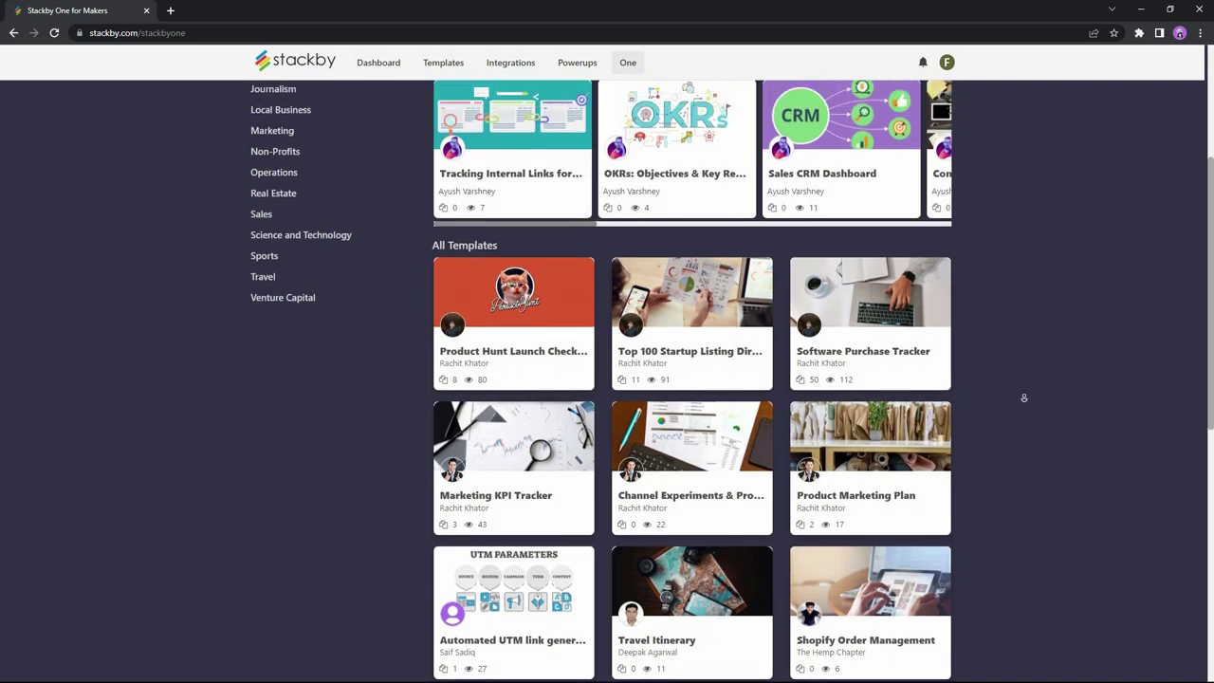
scroll(1024, 412, down, 1)
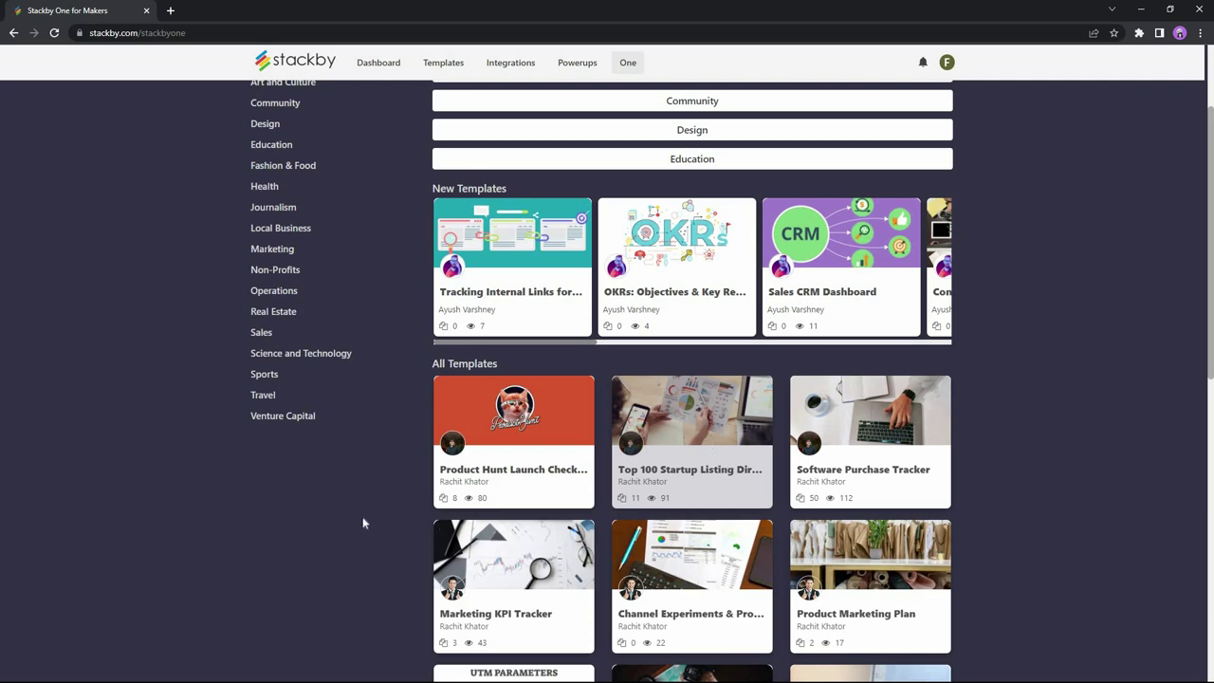
scroll(364, 523, down, 1)
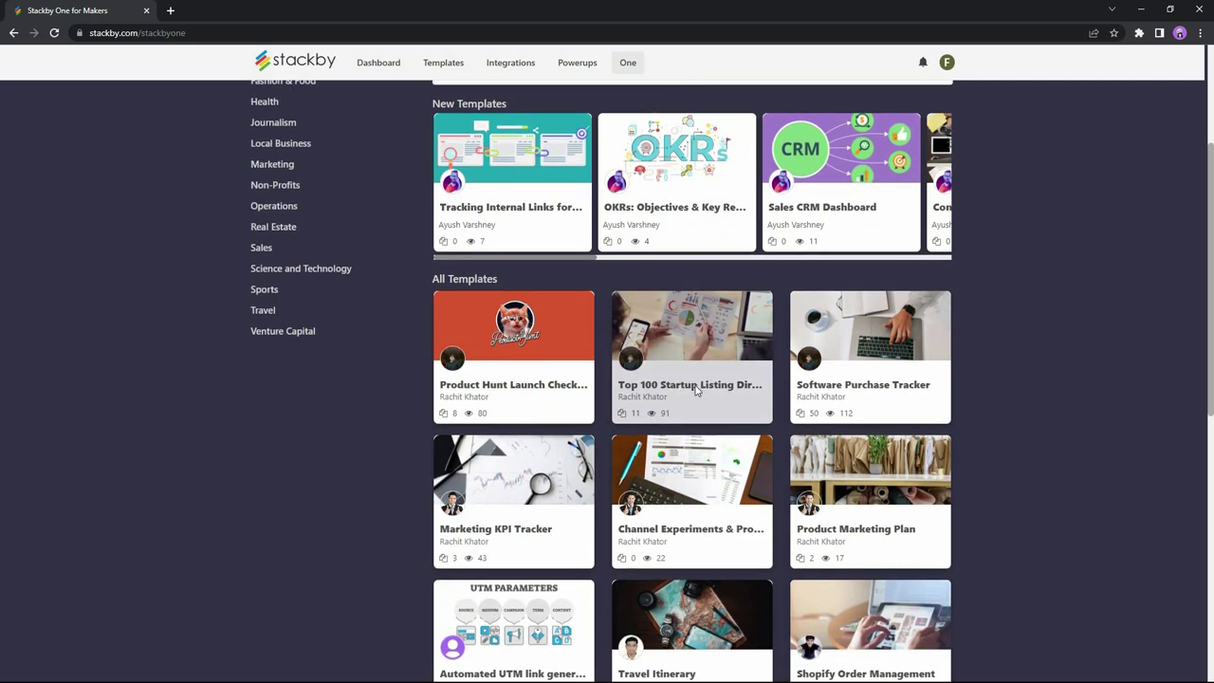
click(695, 391)
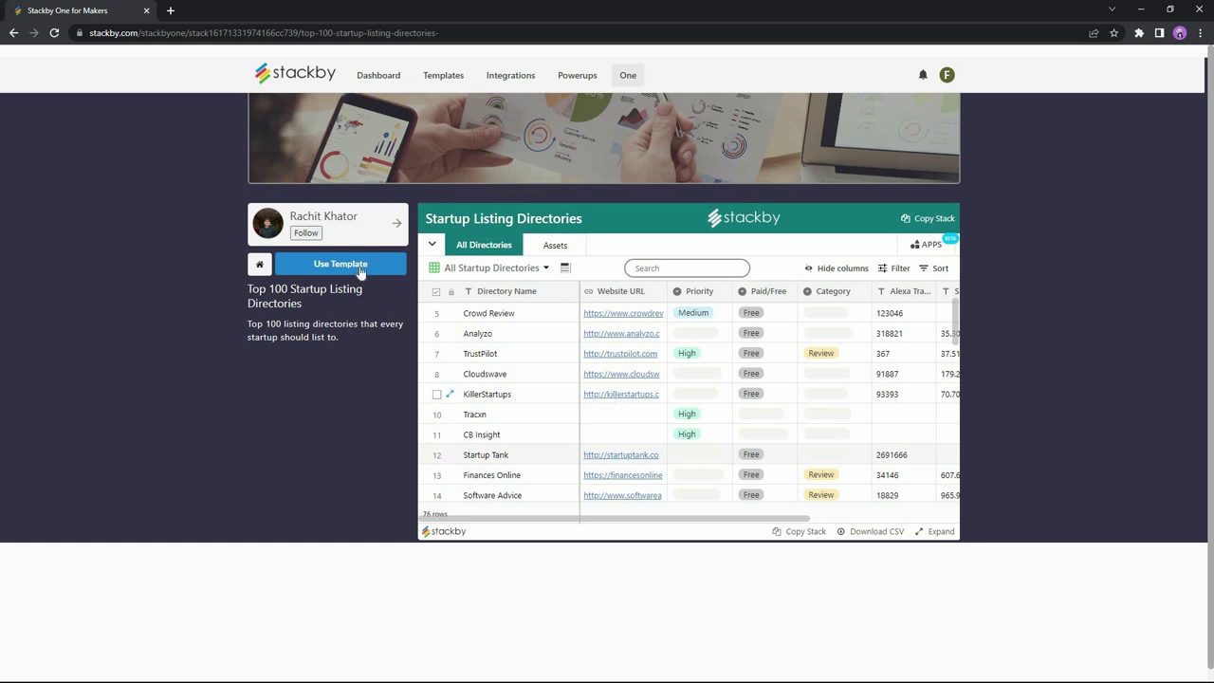
click(555, 245)
click(477, 246)
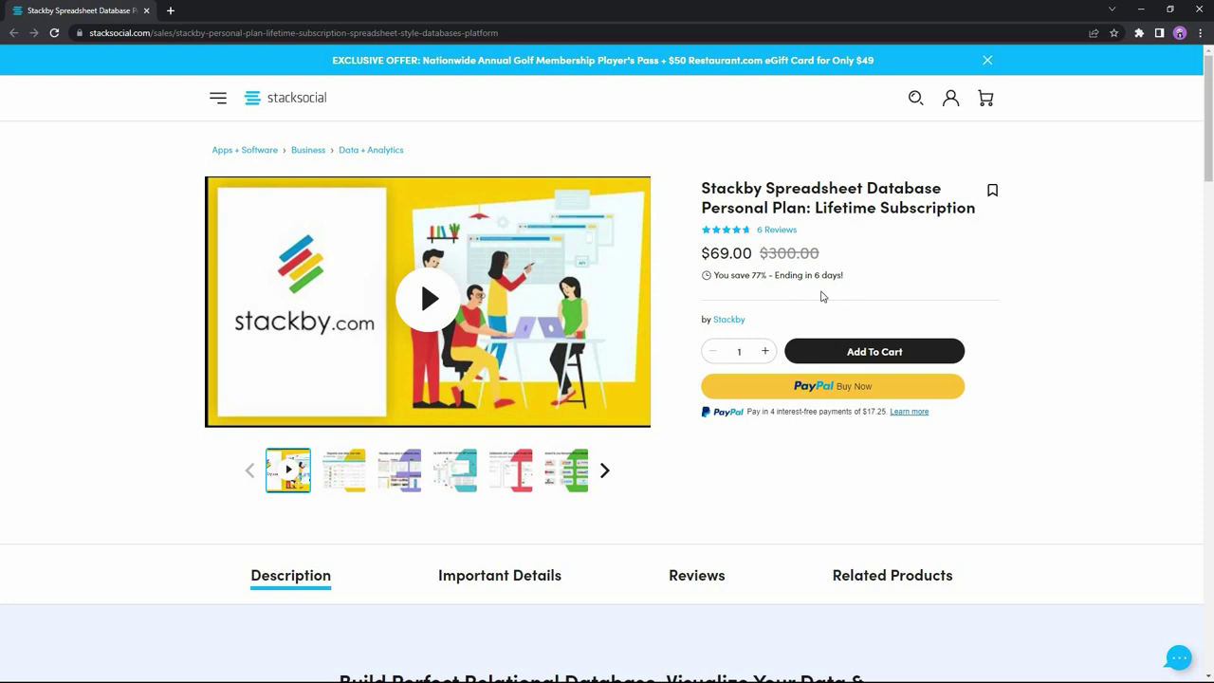
Scroll to the Important Details showing single user, 15 stacks, 3,500 rows, 4GB attachments
scroll(608, 398, down, 10)
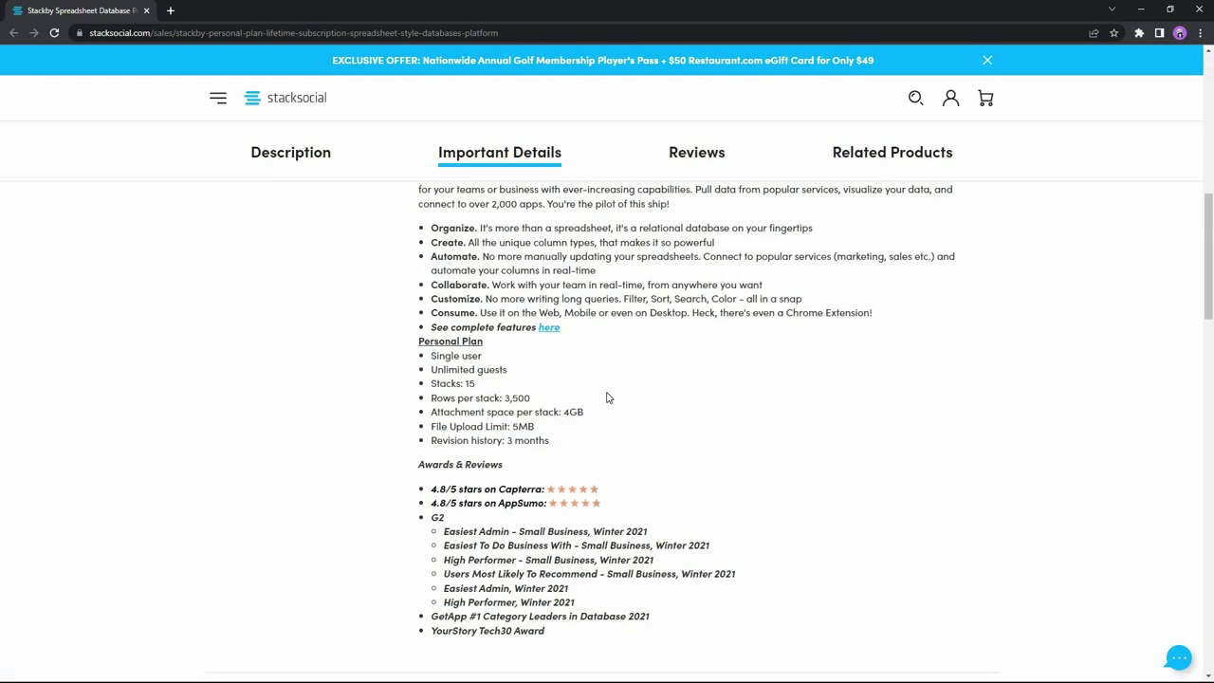